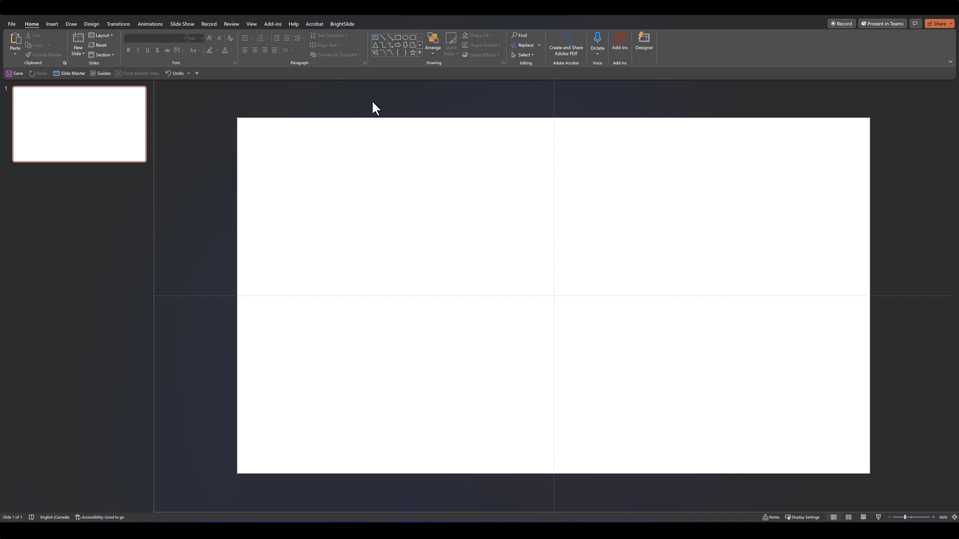
# Step: Add a MINIMALIST text box in Montserrat ExtraBold at size 138 near the slide centre
pyautogui.click(377, 37)
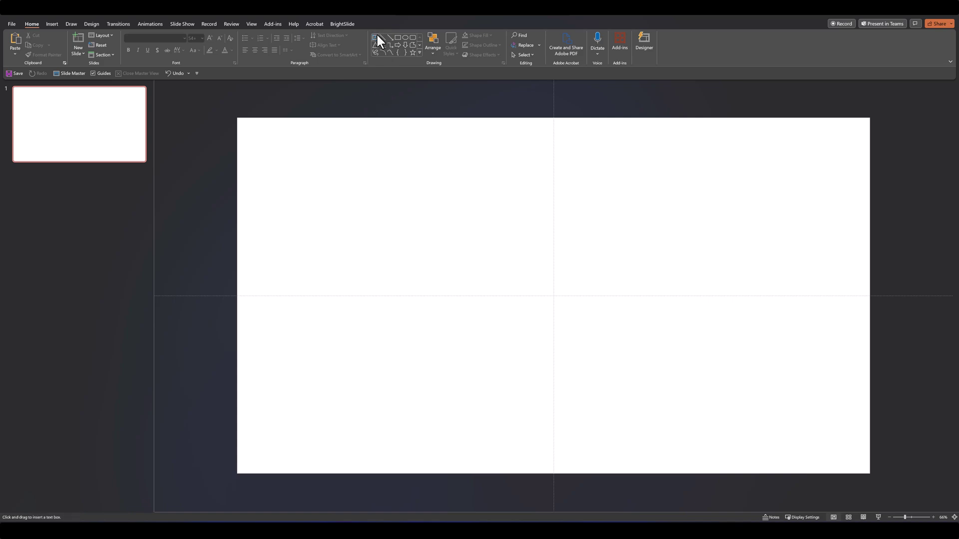
pyautogui.click(456, 255)
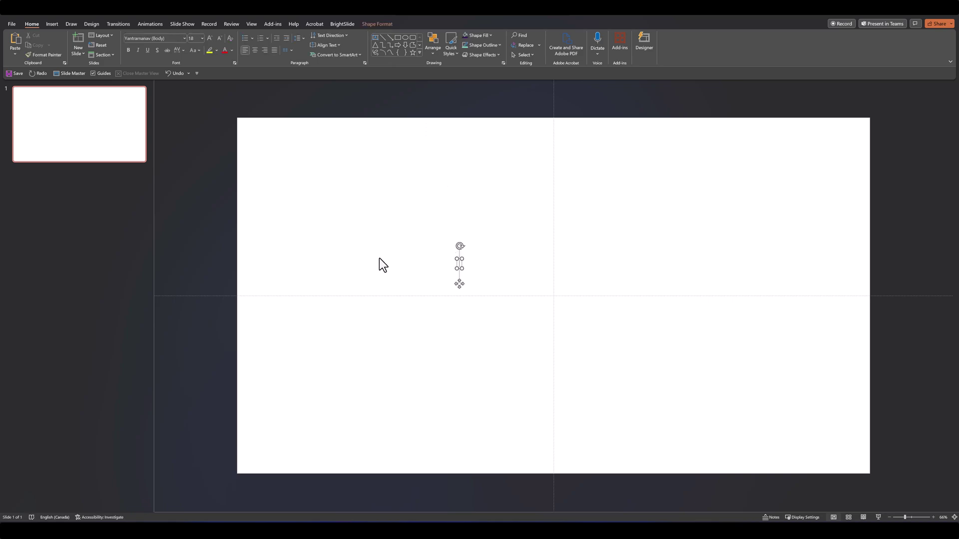
pyautogui.write('MINIMALIST')
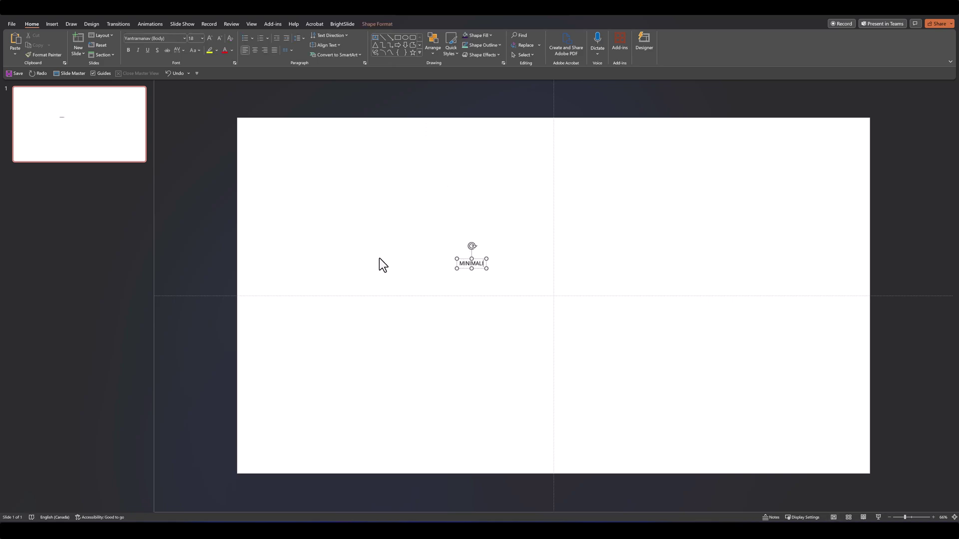
pyautogui.click(457, 270)
pyautogui.click(184, 38)
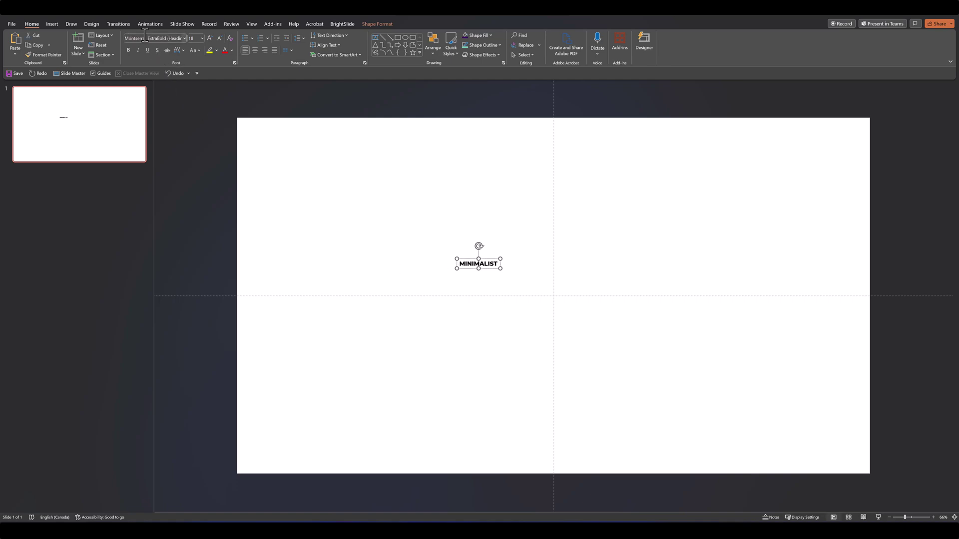
pyautogui.click(150, 60)
pyautogui.click(209, 38)
pyautogui.moveTo(590, 315); pyautogui.dragTo(535, 289)
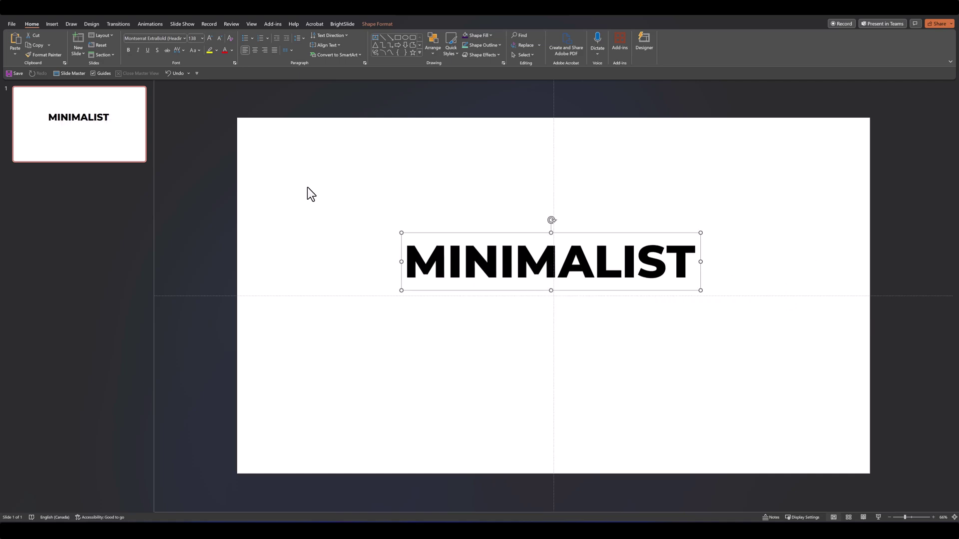
# Step: Set MINIMALIST's character spacing to Condensed in the Font dialog
pyautogui.click(235, 63)
pyautogui.click(430, 217)
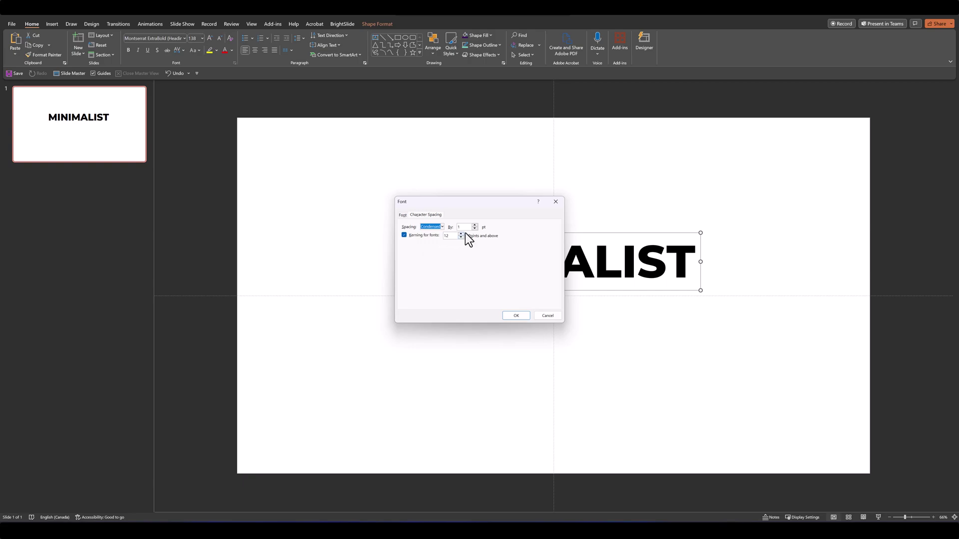
pyautogui.press('Tab')
# Step: Confirm the condensed spacing, then paste a copy below retyped as TITLE ANIMATION
pyautogui.click(518, 316)
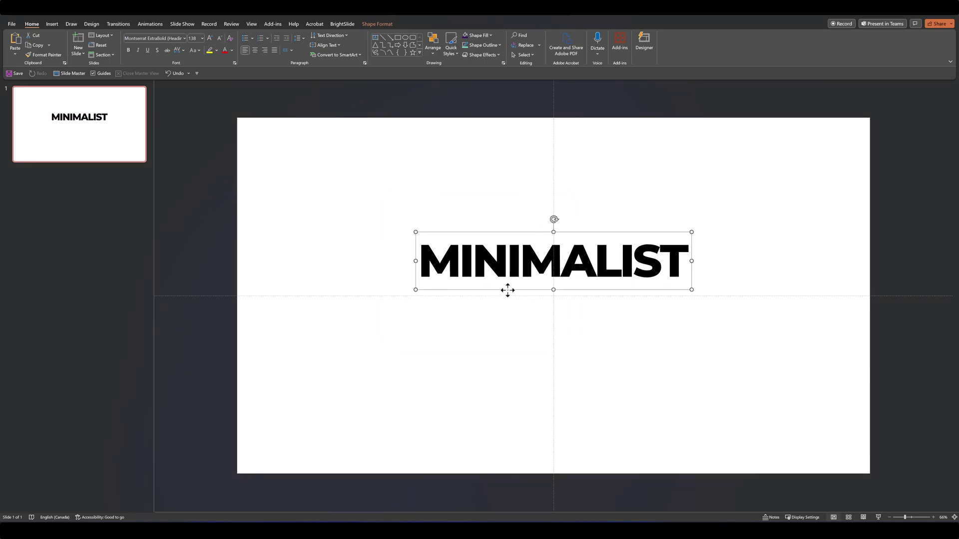
pyautogui.hotkey('ctrl', 'v')
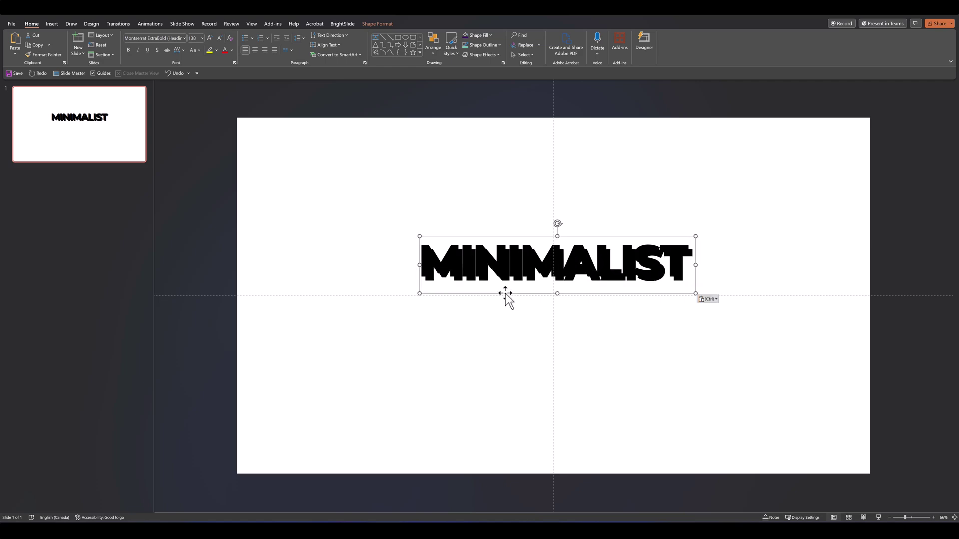
pyautogui.moveTo(505, 294); pyautogui.dragTo(501, 350)
pyautogui.doubleClick(465, 342)
pyautogui.write('TITLE ANIMATION')
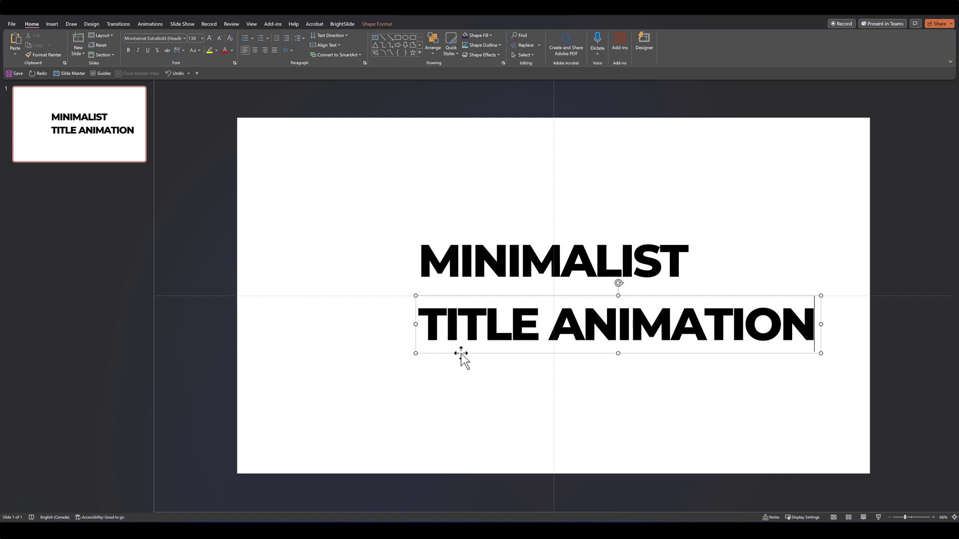
pyautogui.click(462, 354)
# Step: Reduce TITLE ANIMATION's font size down to 66
pyautogui.click(220, 39)
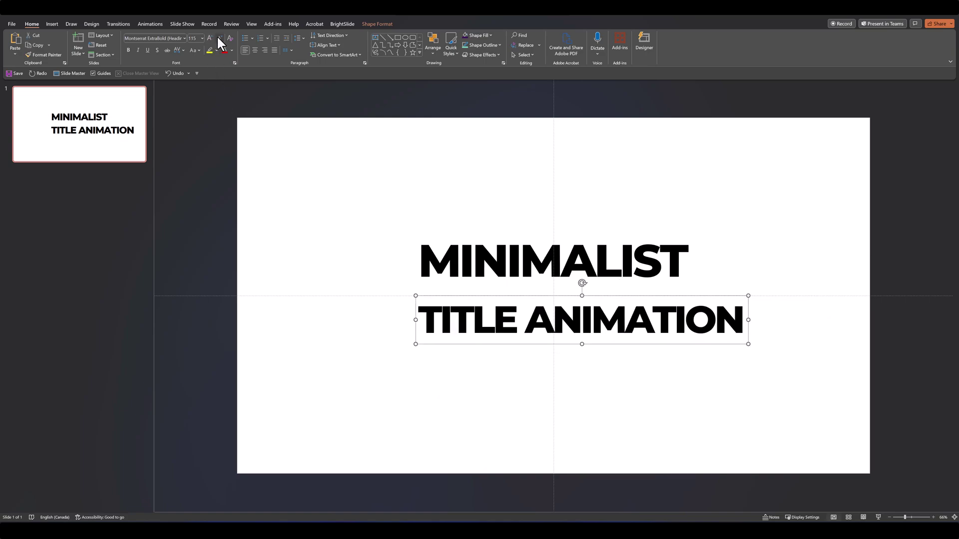
pyautogui.click(220, 39)
pyautogui.click(220, 39)
pyautogui.click(220, 38)
pyautogui.click(220, 39)
pyautogui.click(220, 39)
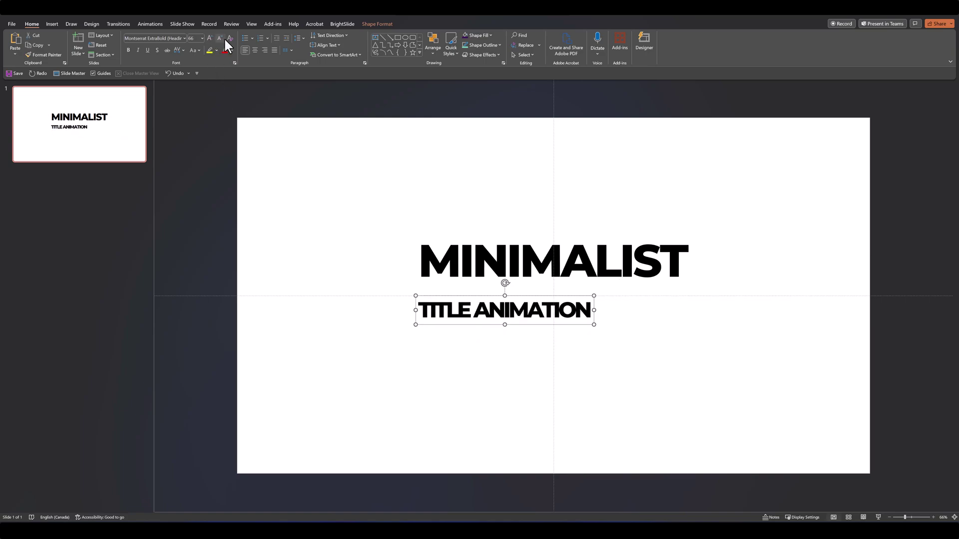
# Step: Expand TITLE ANIMATION's character spacing by 17 pt
pyautogui.click(234, 63)
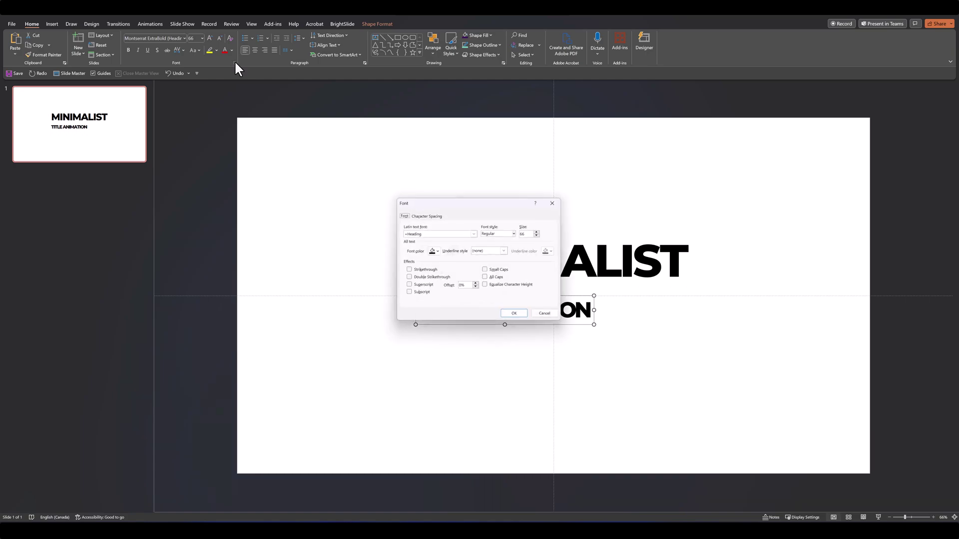
pyautogui.click(422, 216)
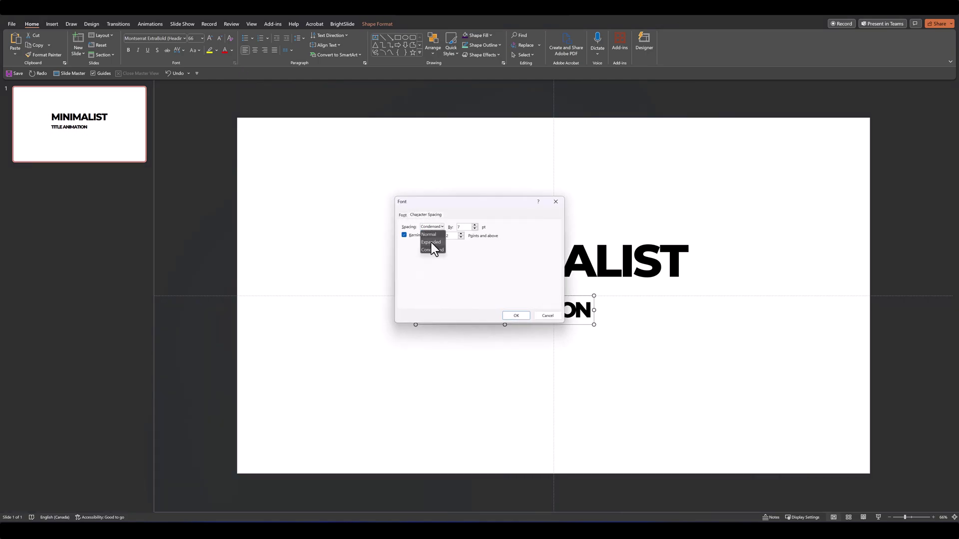
pyautogui.click(430, 243)
pyautogui.doubleClick(465, 227)
pyautogui.click(516, 316)
# Step: Centre MINIMALIST and TITLE ANIMATION together using BrightSlide, undoing a stray change
pyautogui.moveTo(324, 187); pyautogui.dragTo(763, 406)
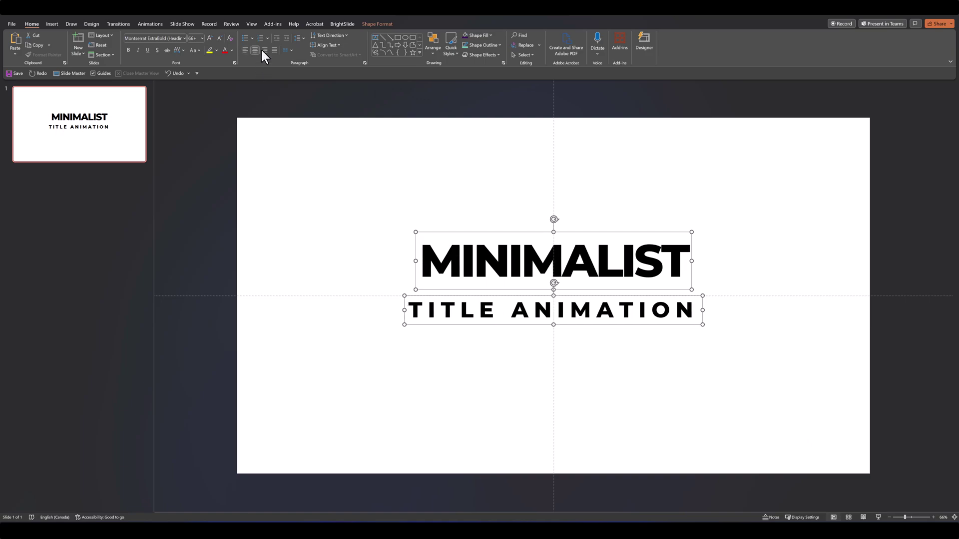
pyautogui.click(342, 24)
pyautogui.moveTo(445, 290); pyautogui.dragTo(445, 296)
pyautogui.keyDown('shift'); pyautogui.click(444, 306); pyautogui.keyUp('shift')
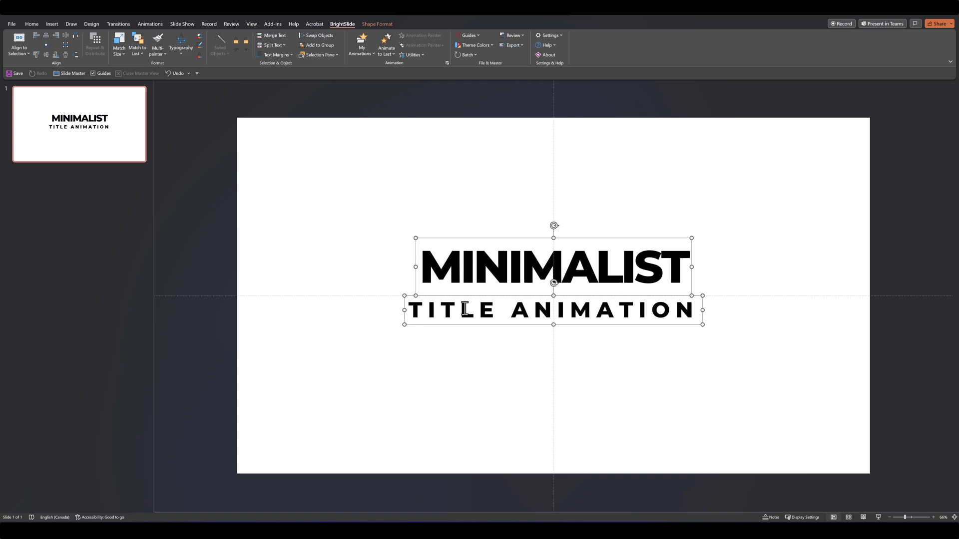
pyautogui.click(433, 365)
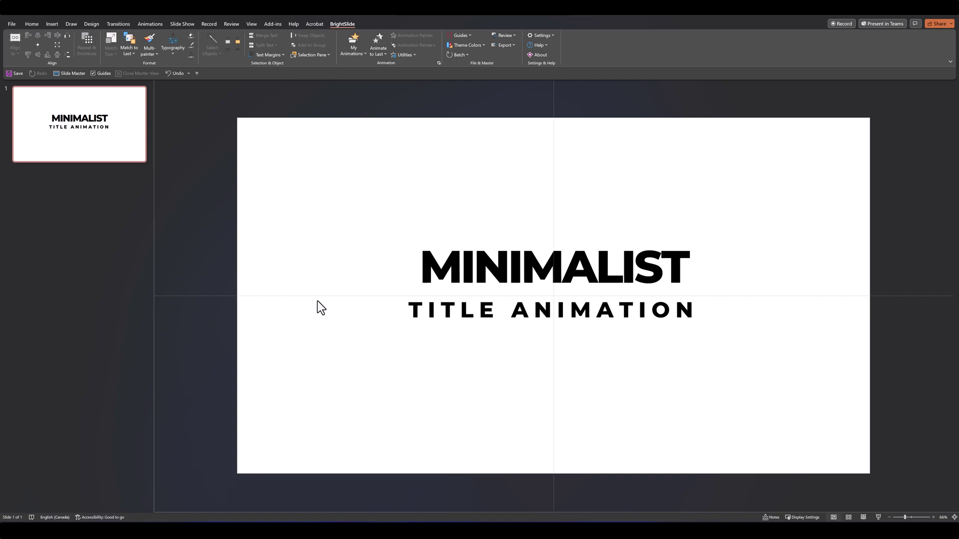
pyautogui.hotkey('ctrl', 'z')
pyautogui.hotkey('ctrl', 'z')
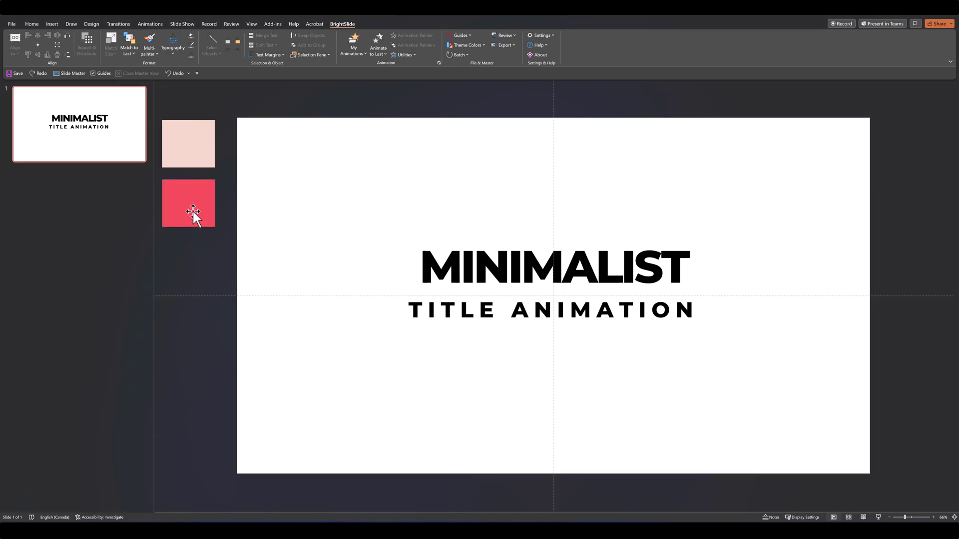
# Step: Paste a copy of the red square onto the slide and send it behind MINIMALIST
pyautogui.click(193, 205)
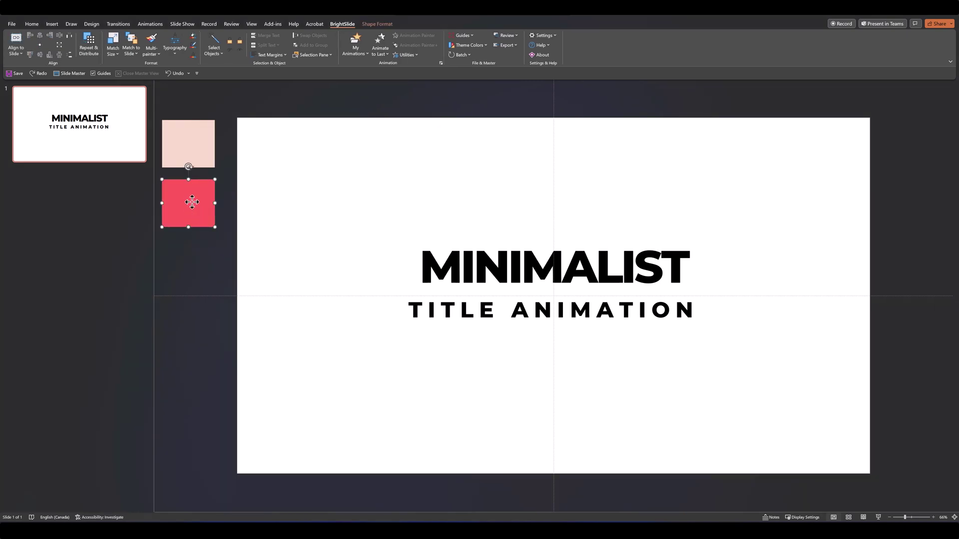
pyautogui.hotkey('ctrl', 'c')
pyautogui.hotkey('ctrl', 'v')
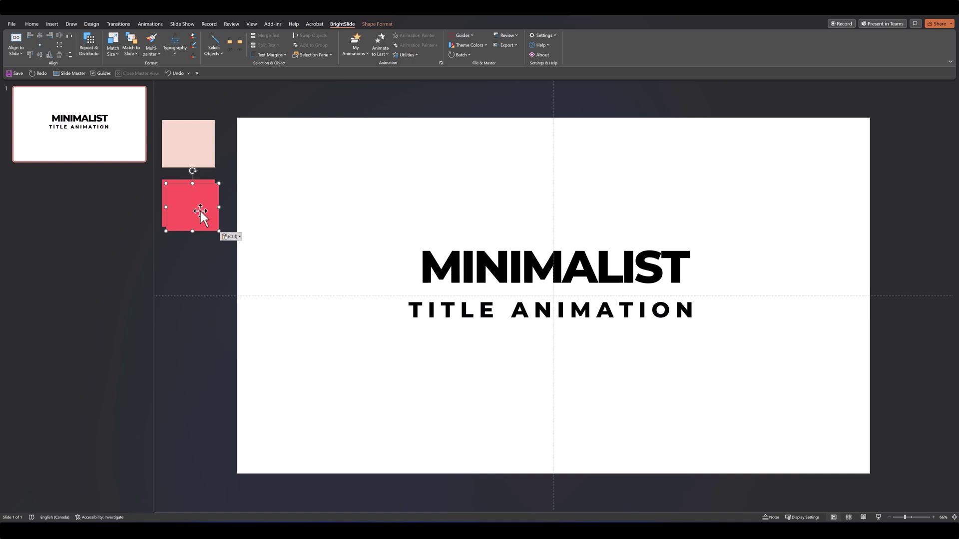
pyautogui.moveTo(203, 215); pyautogui.dragTo(710, 266)
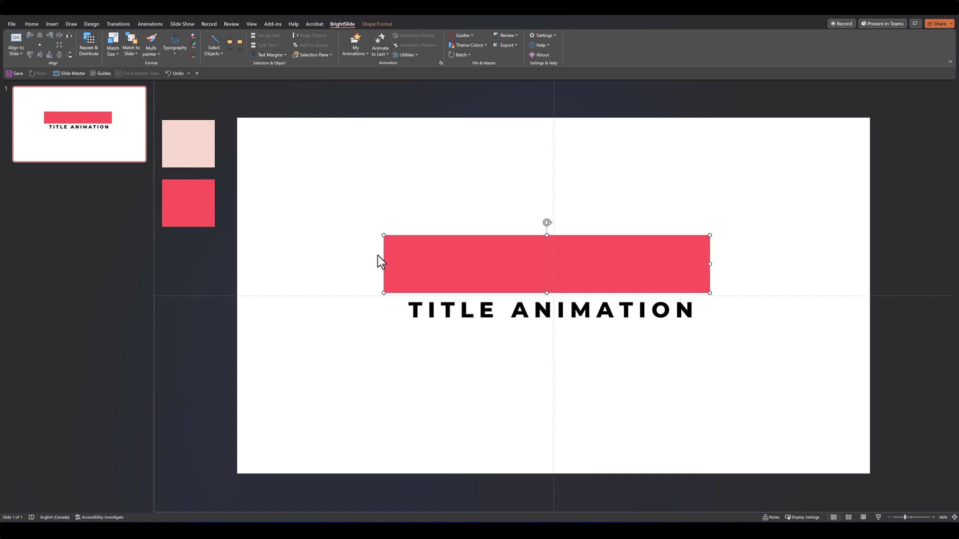
pyautogui.rightClick(397, 238)
pyautogui.click(420, 377)
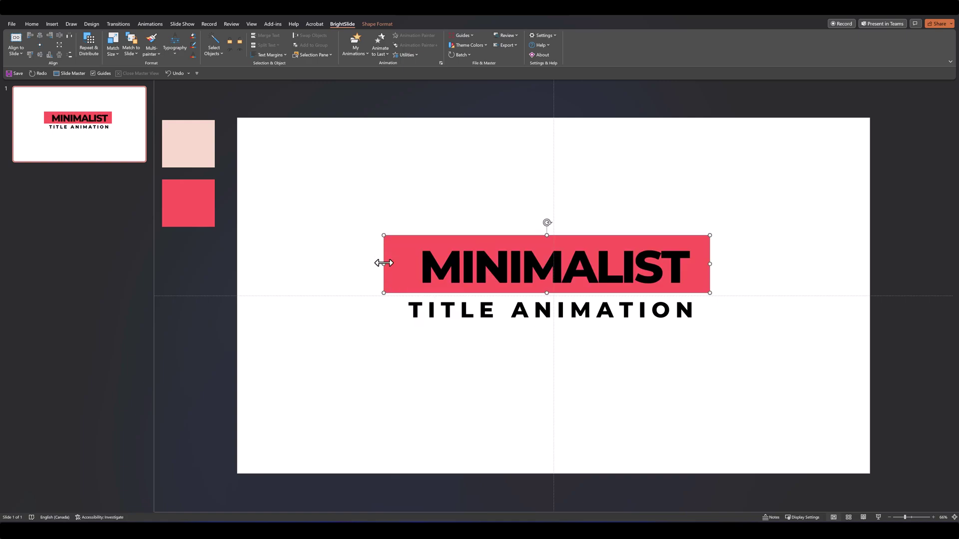
# Step: Trim the red bar to MINIMALIST's width and centre it with the word
pyautogui.moveTo(384, 264); pyautogui.dragTo(400, 264)
pyautogui.moveTo(710, 264); pyautogui.dragTo(706, 264)
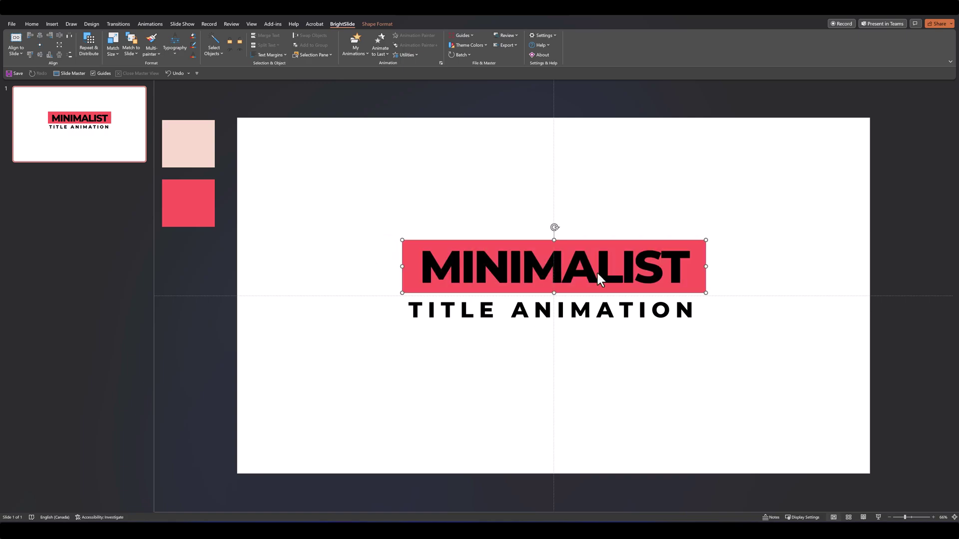
pyautogui.moveTo(353, 217); pyautogui.dragTo(744, 302)
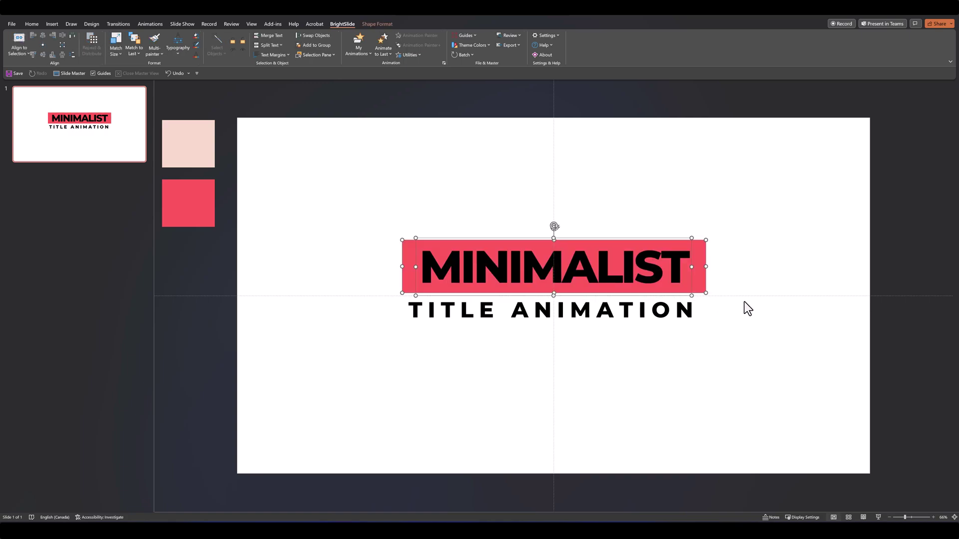
pyautogui.click(44, 53)
pyautogui.click(353, 255)
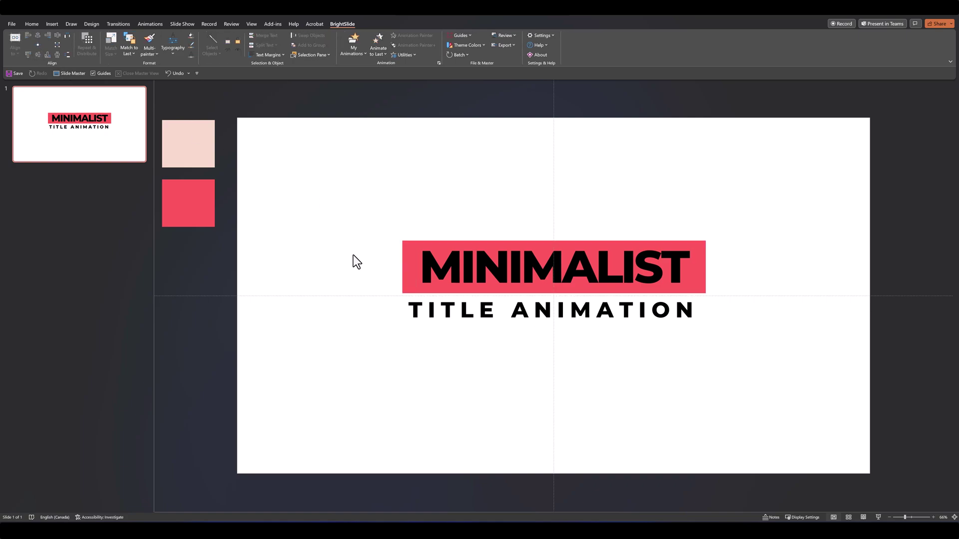
# Step: In the Selection Pane, rename the red highlight rectangle title HL
pyautogui.click(32, 22)
pyautogui.click(535, 53)
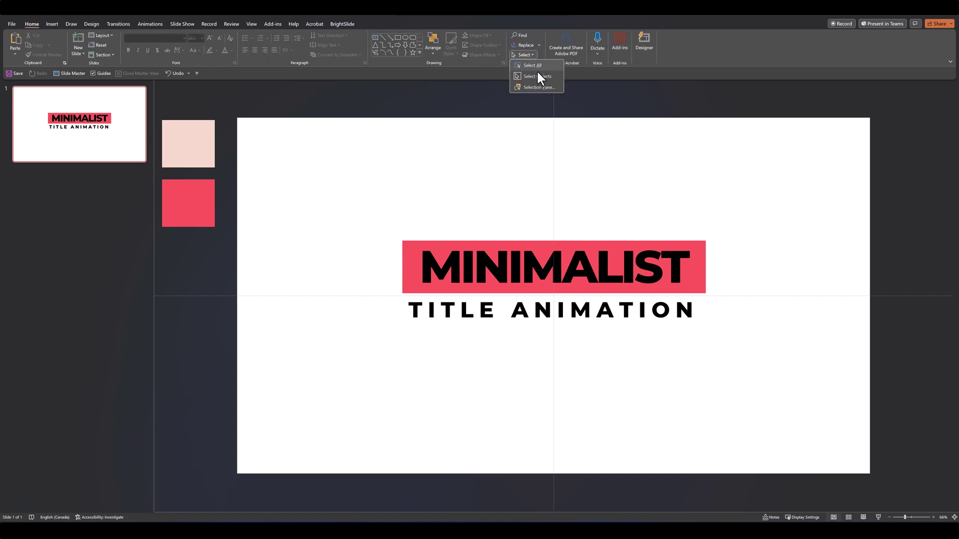
pyautogui.click(532, 89)
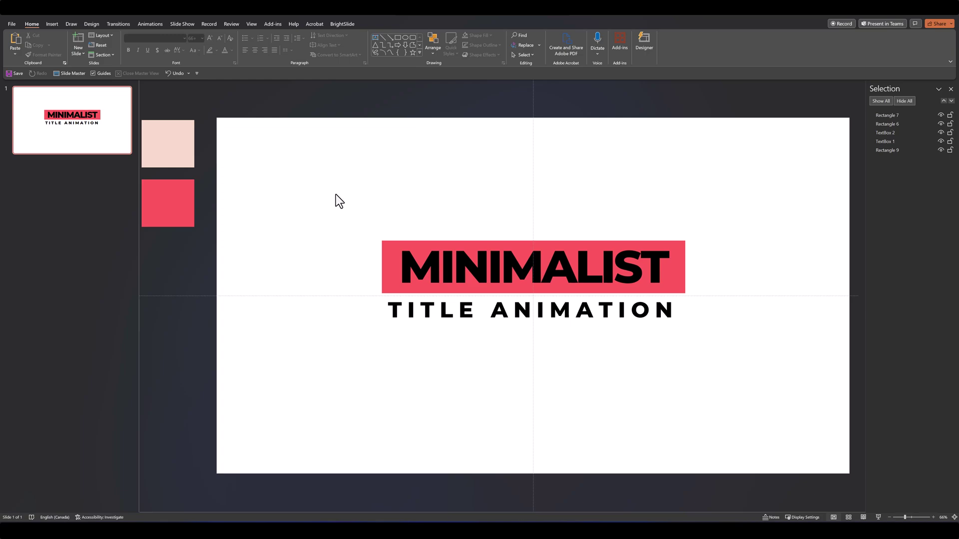
pyautogui.click(384, 244)
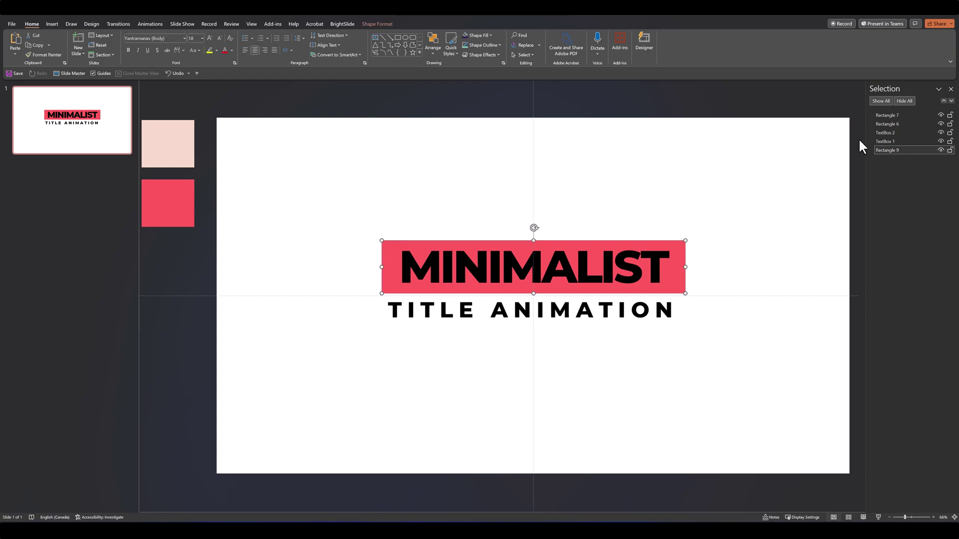
pyautogui.doubleClick(892, 151)
pyautogui.write('title HL')
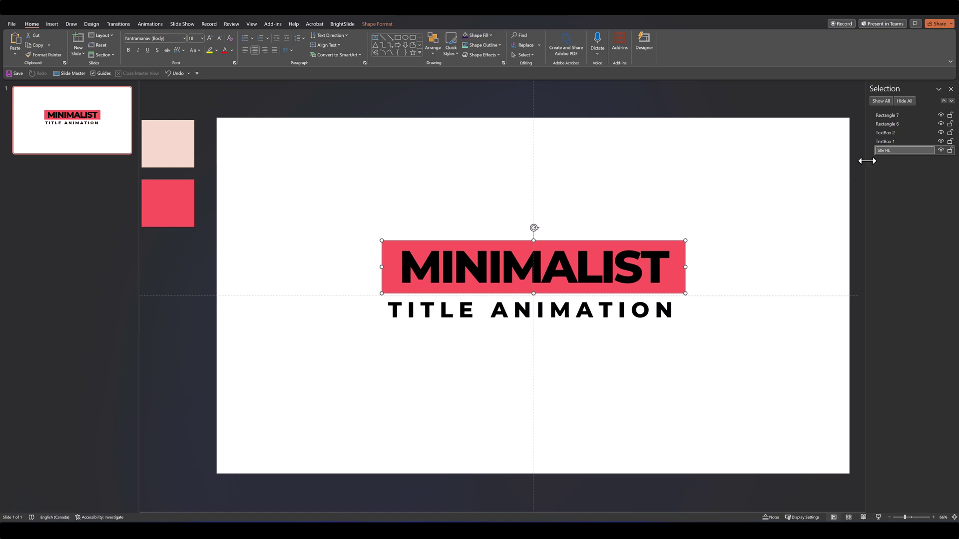
# Step: Rename the MINIMALIST and TITLE ANIMATION text boxes Title and Sub Title
pyautogui.doubleClick(883, 141)
pyautogui.write('Title')
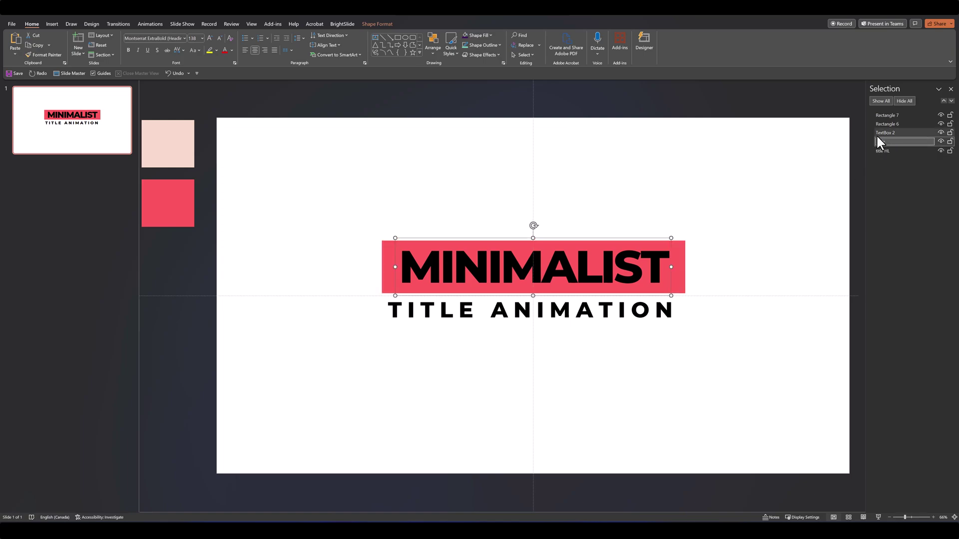
pyautogui.doubleClick(880, 133)
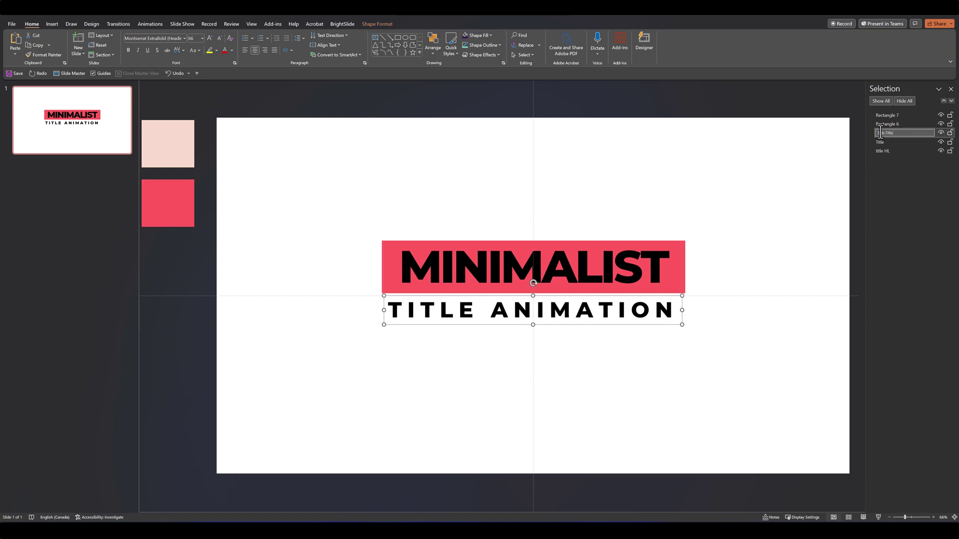
pyautogui.write('Sub Title')
pyautogui.click(841, 252)
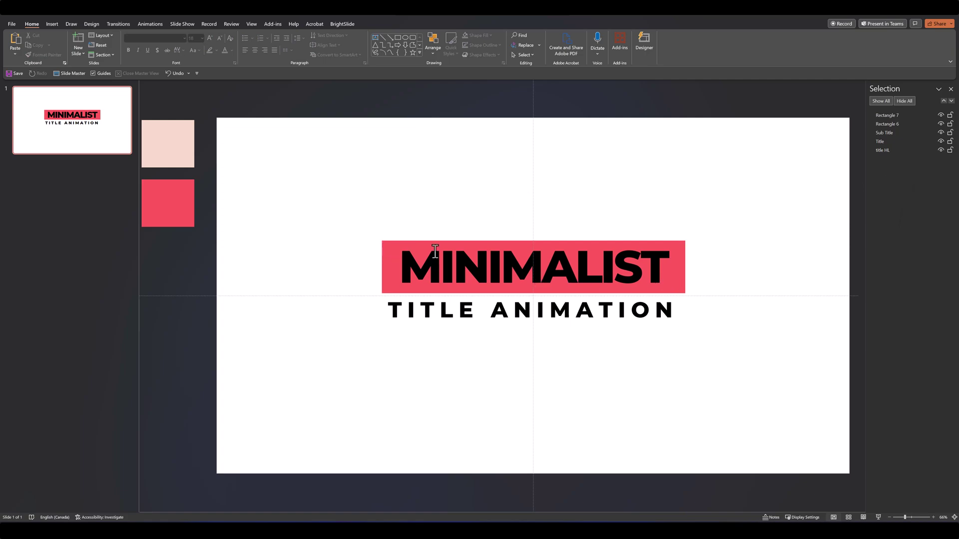
# Step: Duplicate title HL and fill the copy light pink over the red highlight
pyautogui.click(392, 252)
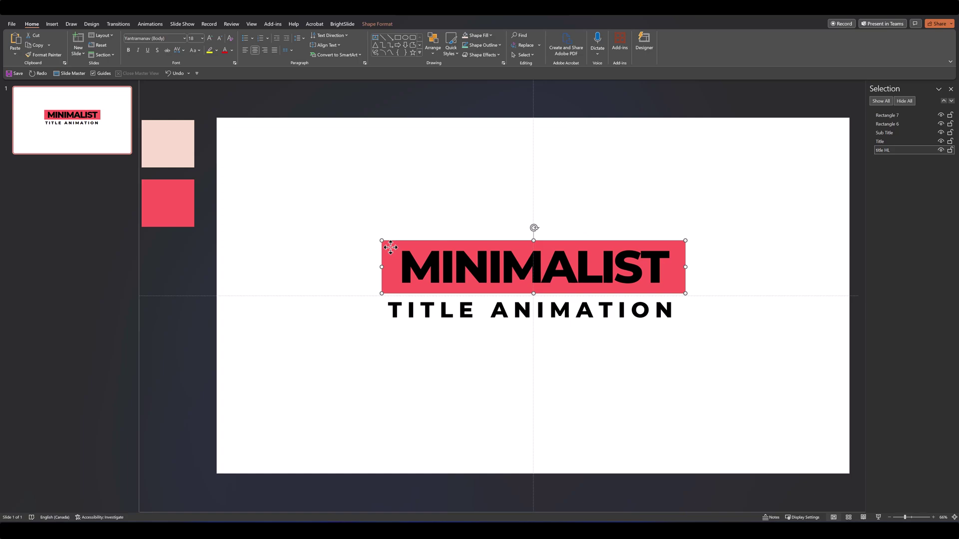
pyautogui.hotkey('ctrl', 'v')
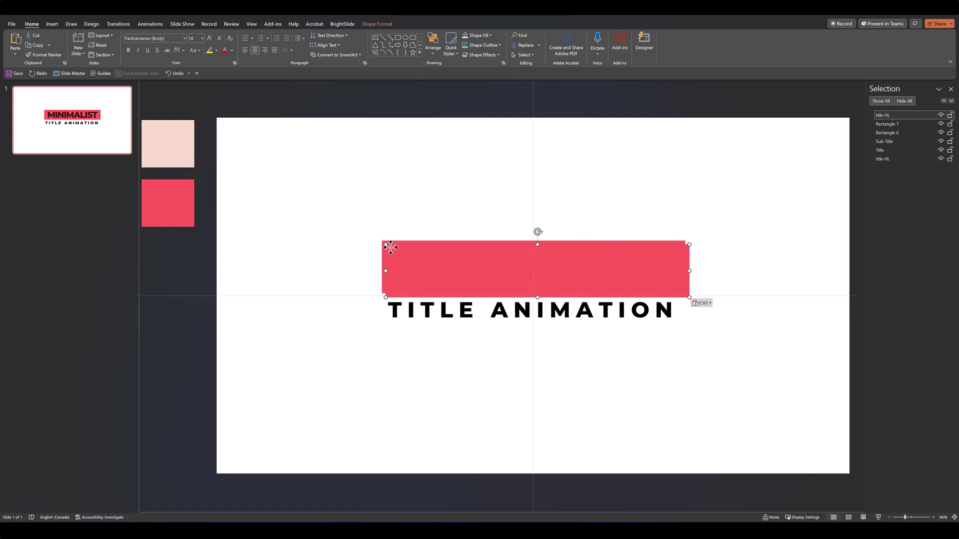
pyautogui.click(466, 37)
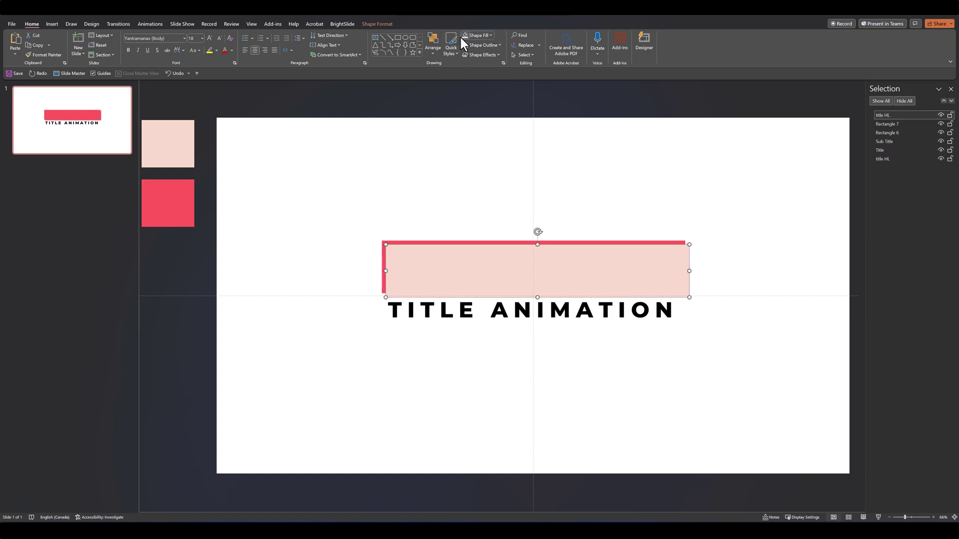
pyautogui.moveTo(437, 261); pyautogui.dragTo(435, 259)
pyautogui.click(349, 228)
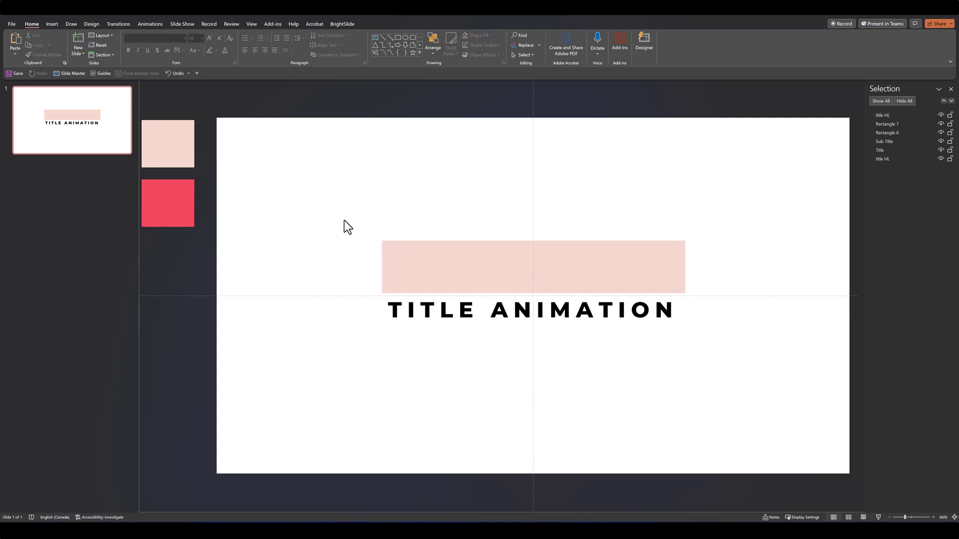
# Step: Align the pink copy with the title using BrightSlide and rename it title mask
pyautogui.moveTo(344, 220); pyautogui.dragTo(757, 308)
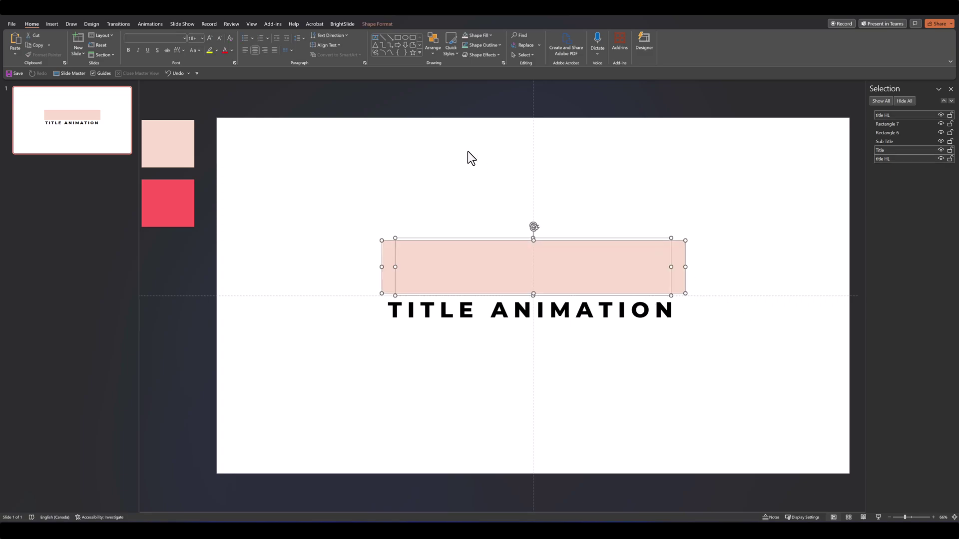
pyautogui.click(343, 24)
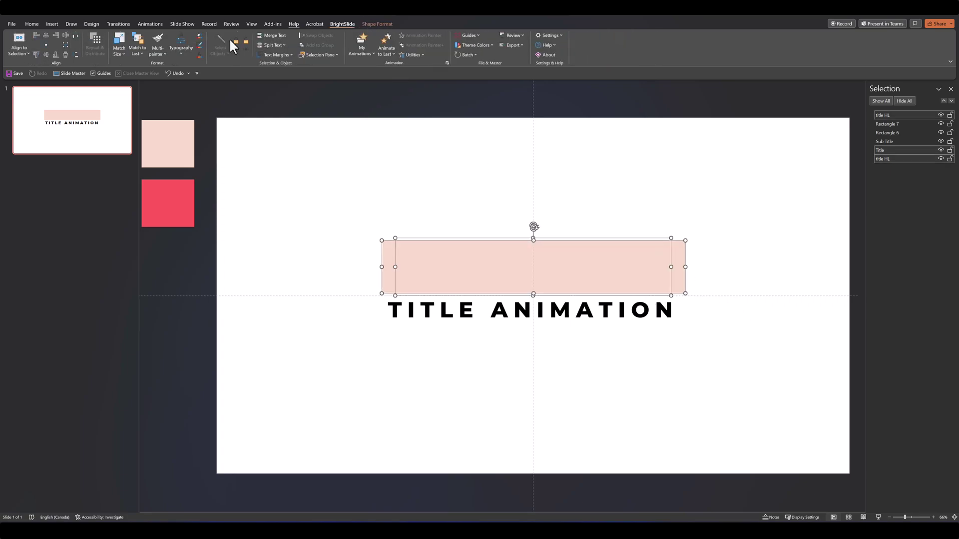
pyautogui.click(46, 34)
pyautogui.click(307, 197)
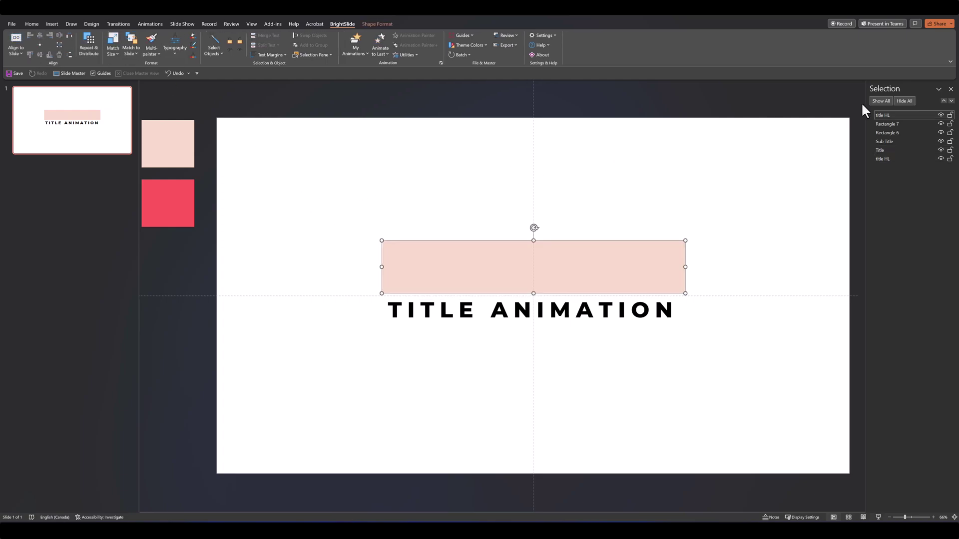
pyautogui.doubleClick(881, 115)
pyautogui.moveTo(881, 115); pyautogui.dragTo(886, 116)
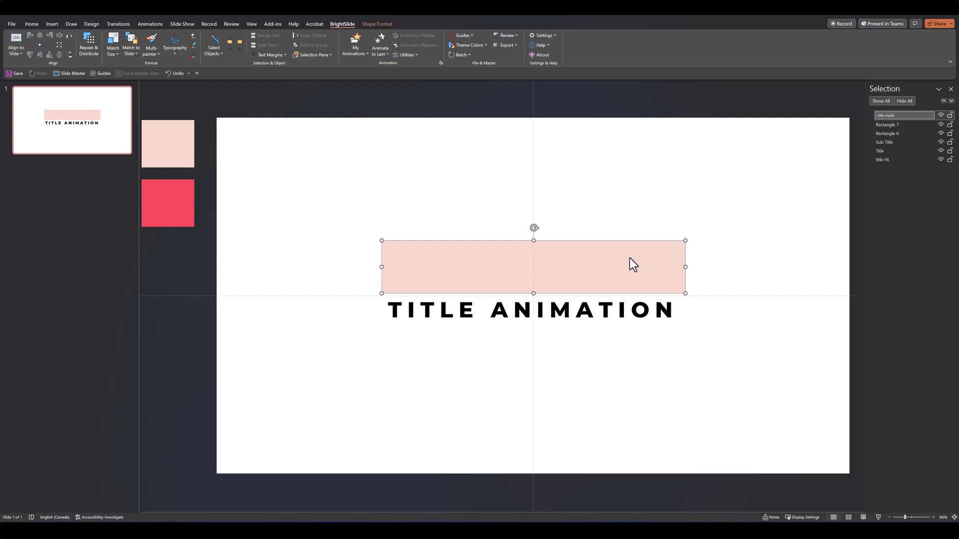
pyautogui.click(442, 329)
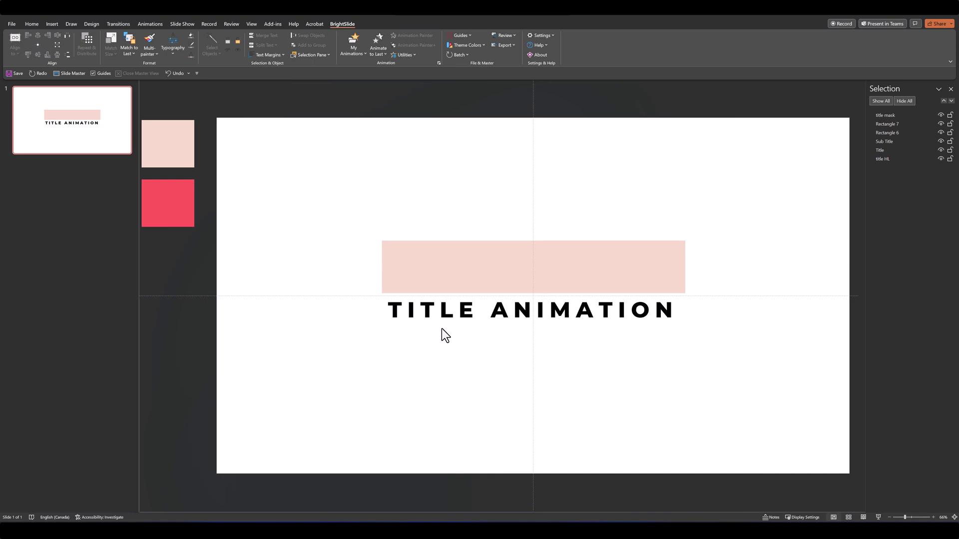
# Step: Duplicate title mask and fit the copy over the TITLE ANIMATION subtitle
pyautogui.click(405, 265)
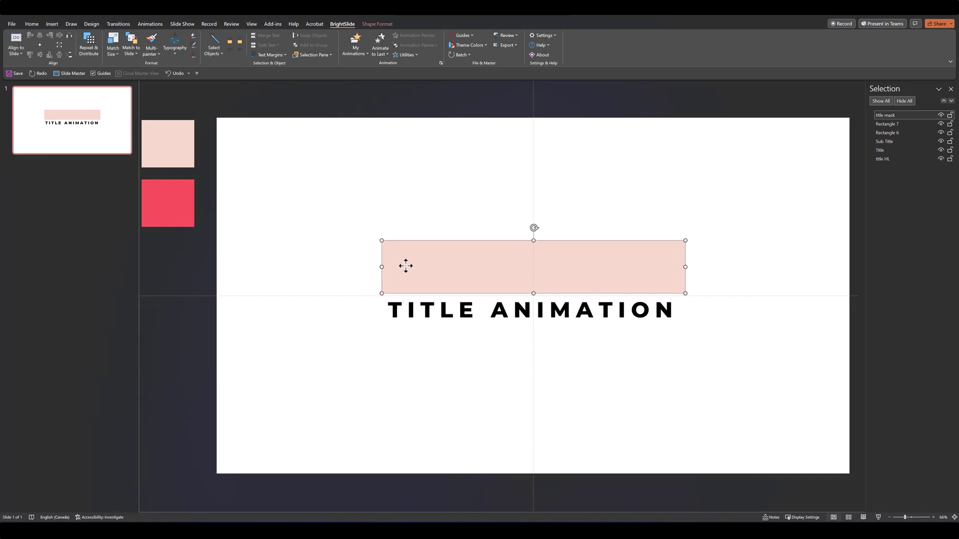
pyautogui.hotkey('ctrl', 'd')
pyautogui.moveTo(445, 274); pyautogui.dragTo(439, 322)
pyautogui.moveTo(534, 346); pyautogui.dragTo(534, 327)
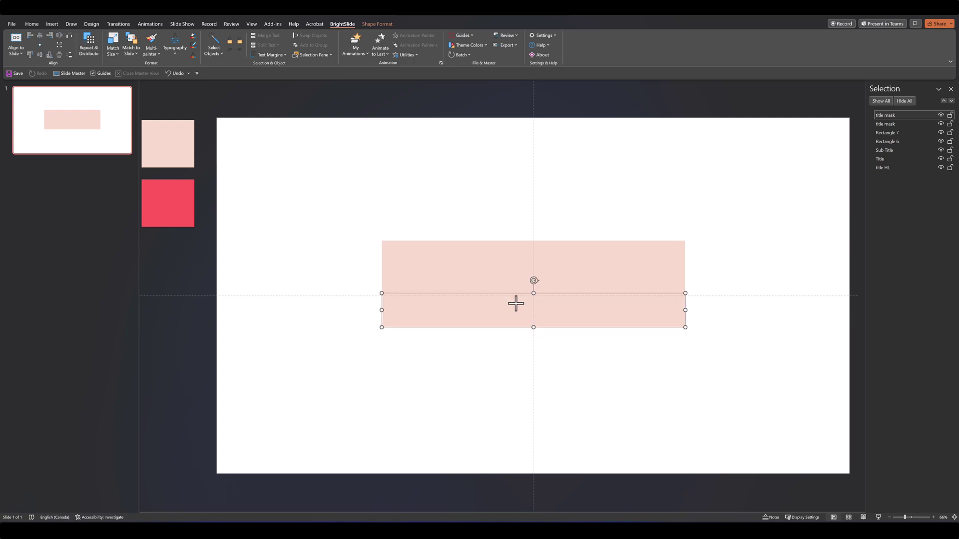
# Step: Fill the lower rectangle red, send it behind the subtitle, and name it subtitle HL
pyautogui.click(28, 25)
pyautogui.click(490, 35)
pyautogui.click(471, 127)
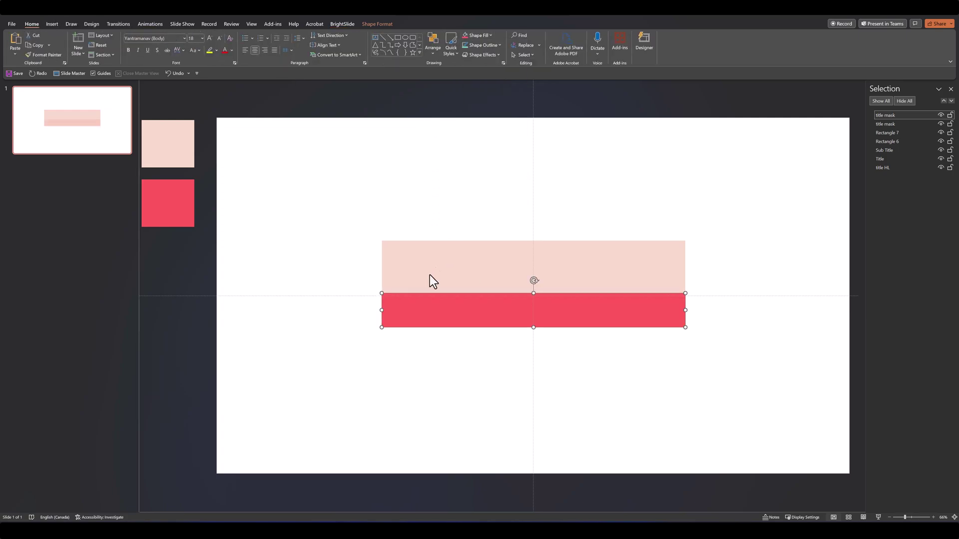
pyautogui.rightClick(416, 324)
pyautogui.click(441, 180)
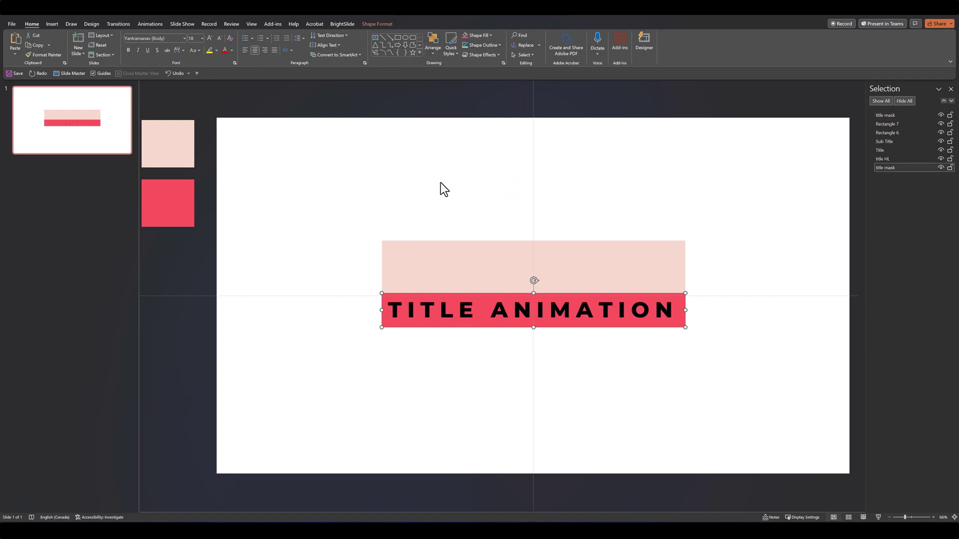
pyautogui.click(888, 169)
pyautogui.moveTo(888, 170); pyautogui.dragTo(880, 171)
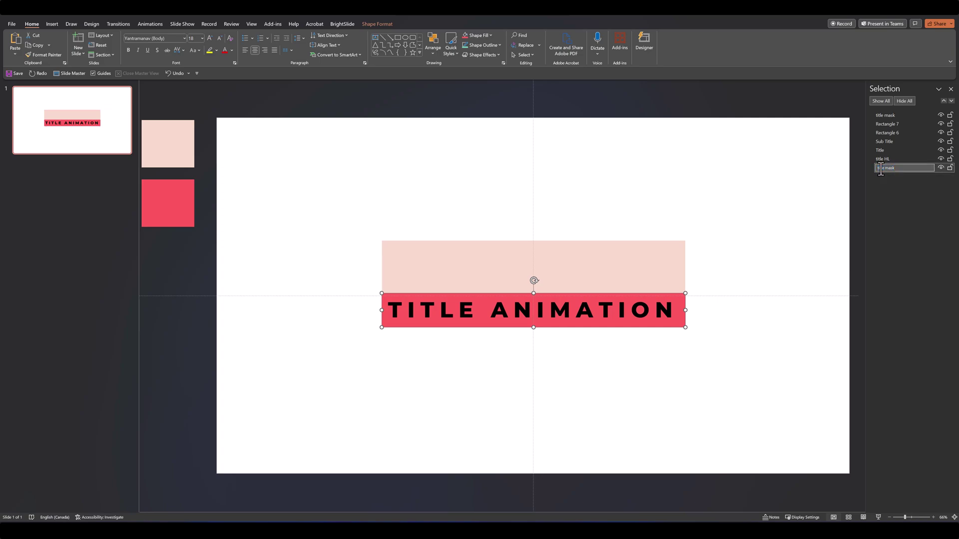
pyautogui.write('subtitle HL')
pyautogui.press('Return')
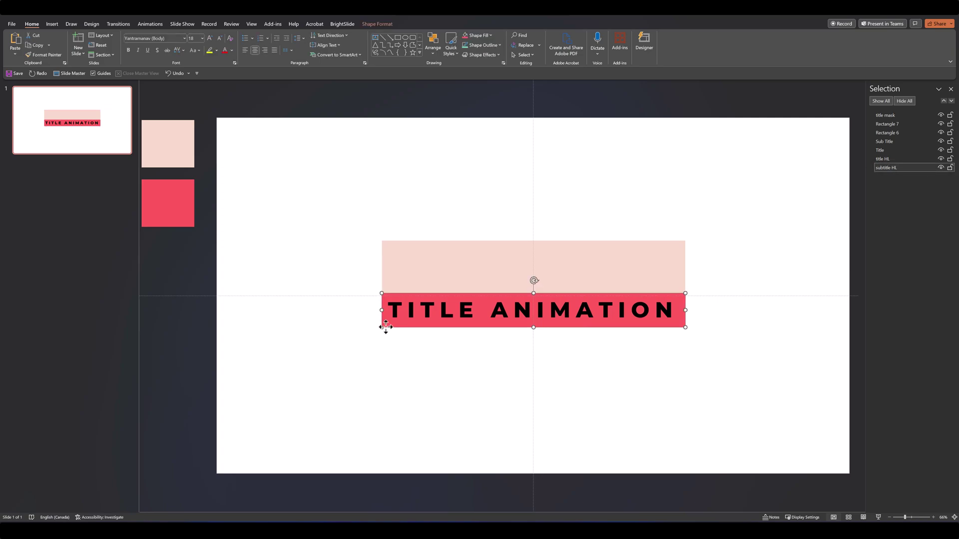
# Step: Paste a copy of subtitle HL, fill it pale pink, and name it subtitle mask
pyautogui.hotkey('ctrl', 'v')
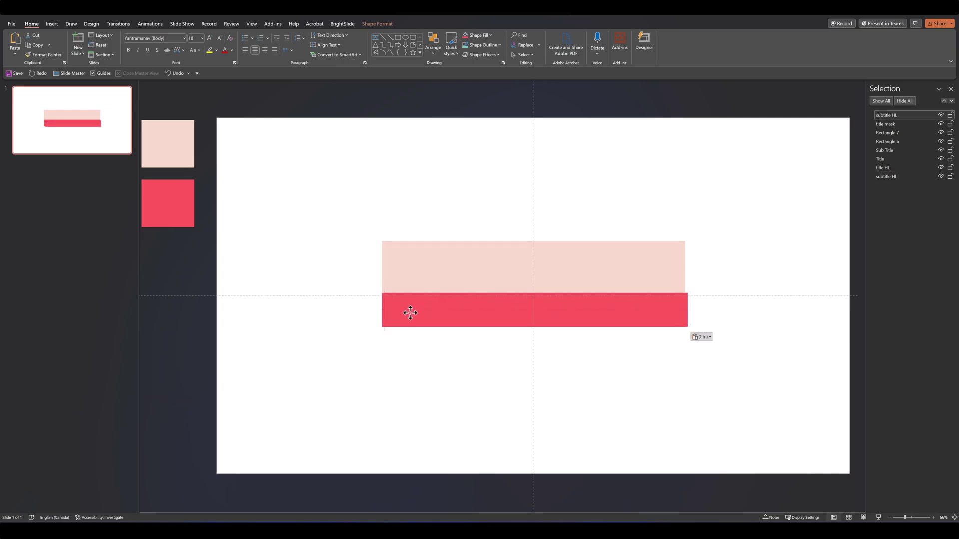
pyautogui.click(409, 313)
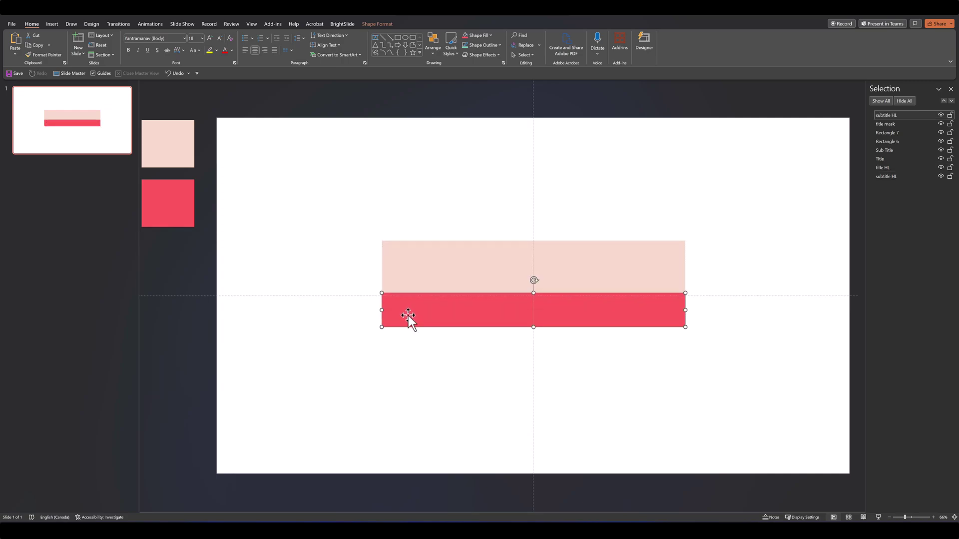
pyautogui.click(479, 34)
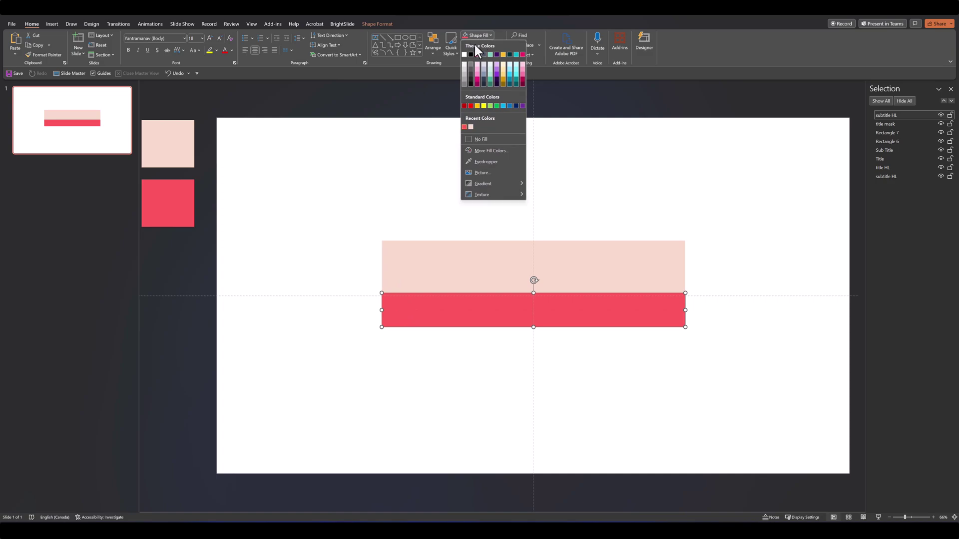
pyautogui.click(472, 127)
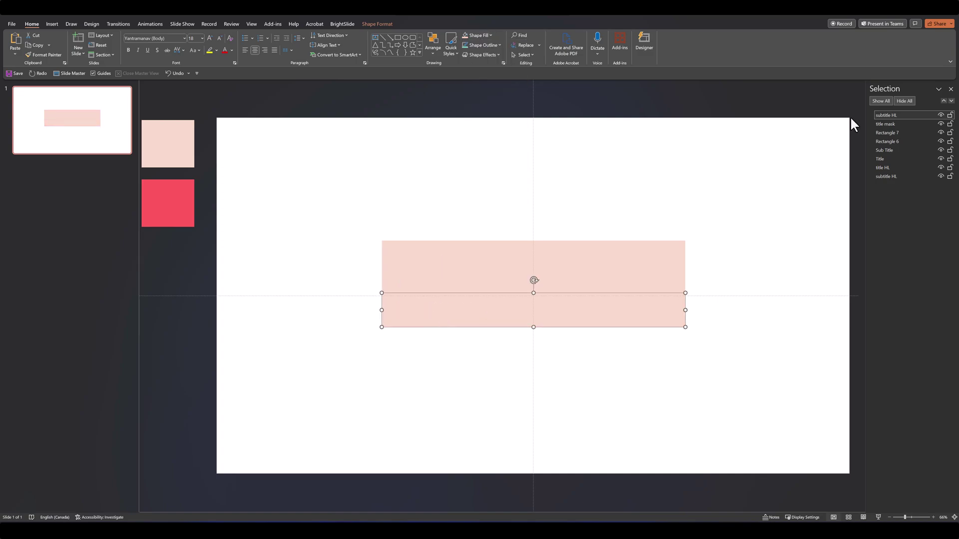
pyautogui.doubleClick(896, 115)
pyautogui.write('mask')
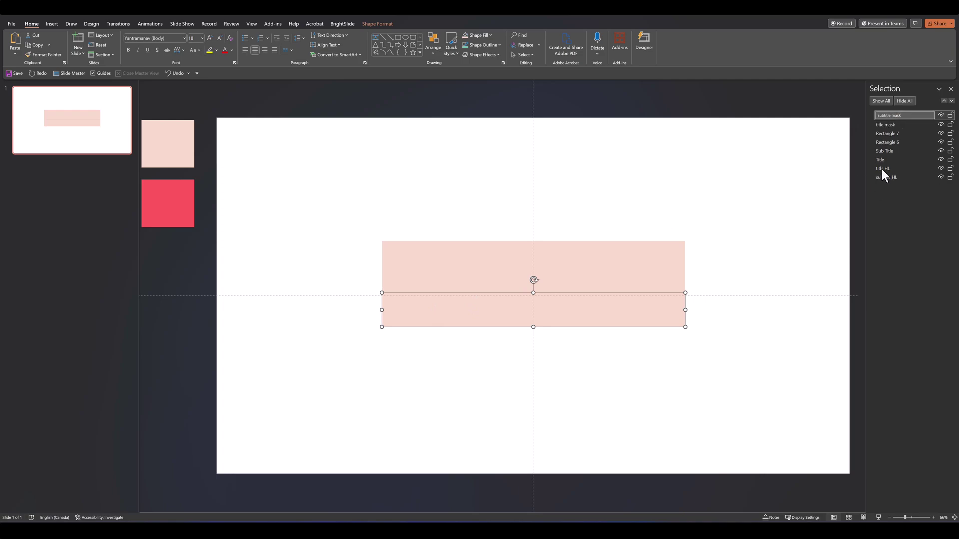
pyautogui.click(889, 149)
# Step: Move Sub Title to the top of the stack and align it with its rectangles
pyautogui.moveTo(891, 149); pyautogui.dragTo(891, 114)
pyautogui.moveTo(714, 367); pyautogui.dragTo(325, 277)
pyautogui.click(333, 24)
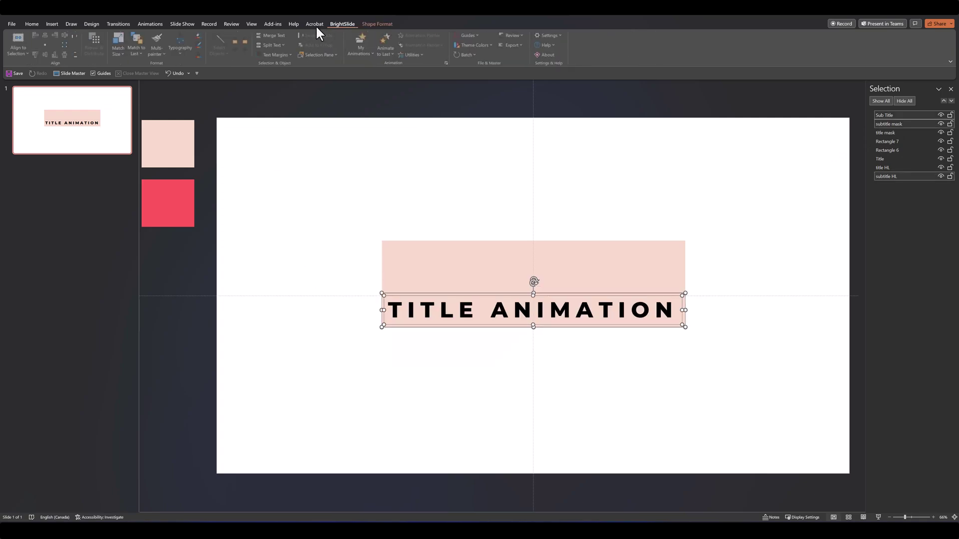
pyautogui.click(46, 55)
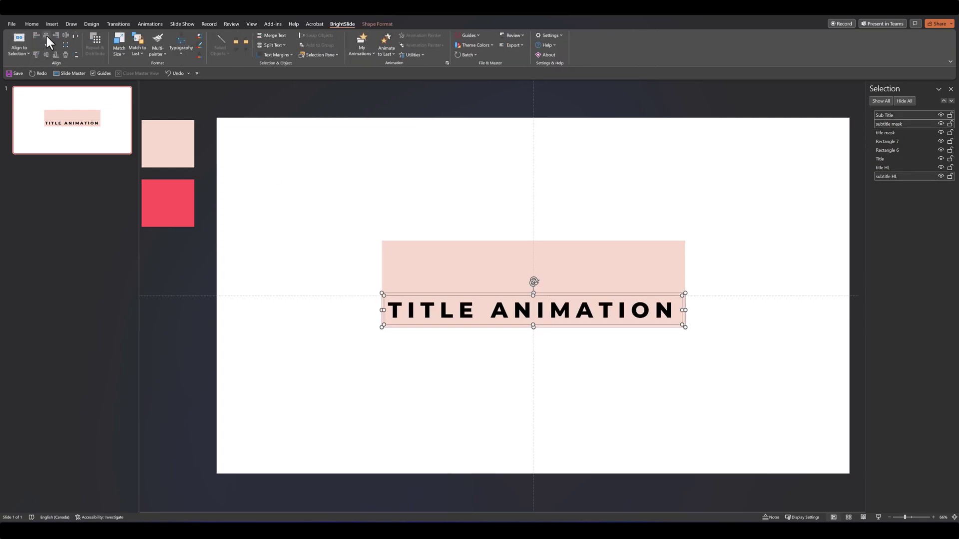
pyautogui.press('Escape')
pyautogui.moveTo(316, 173); pyautogui.dragTo(770, 412)
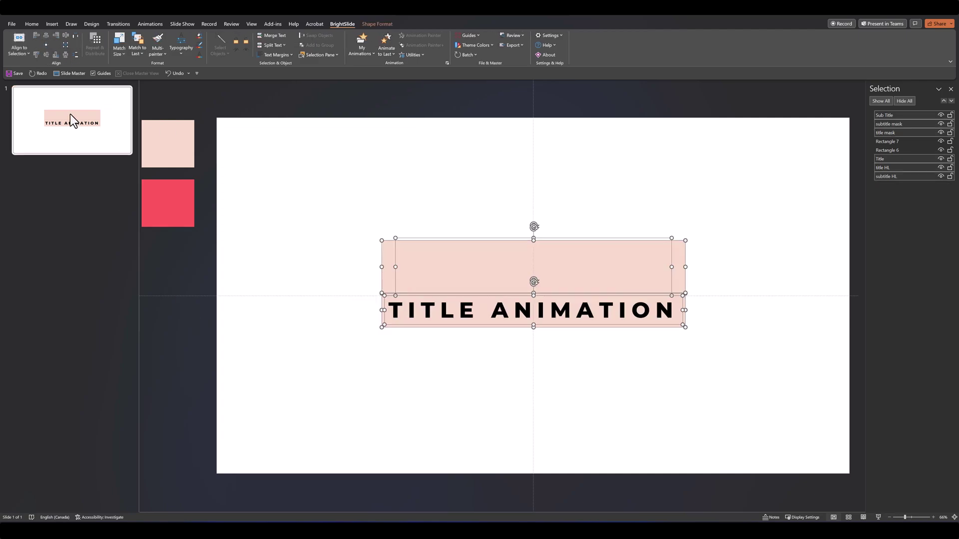
pyautogui.click(309, 283)
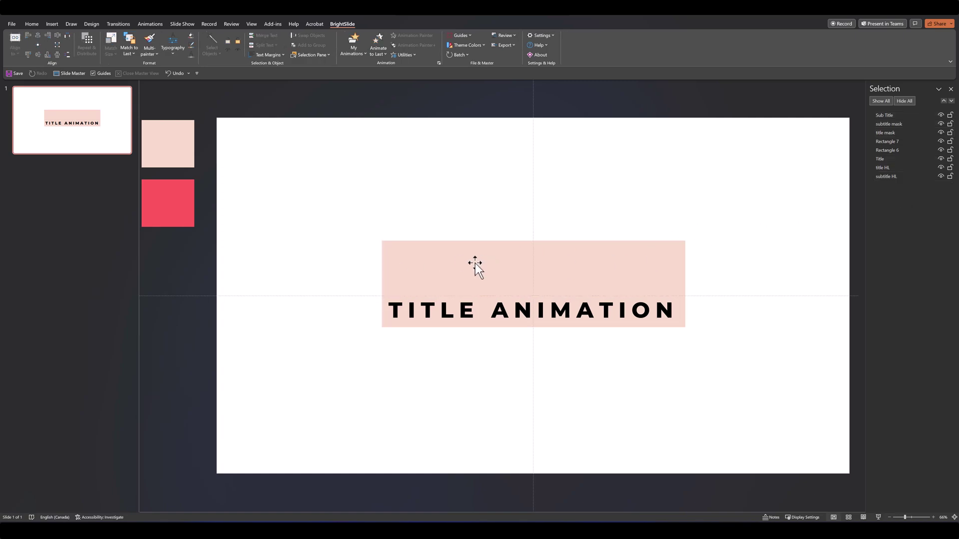
# Step: Duplicate title mask, stretch it from below the subtitle to mid-slide, and send it to the back
pyautogui.click(443, 260)
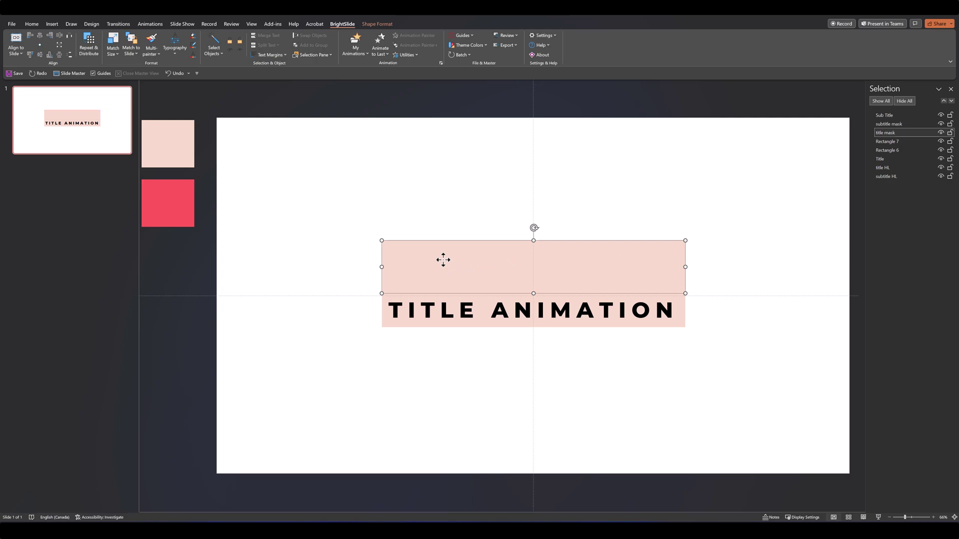
pyautogui.hotkey('ctrl', 'd')
pyautogui.moveTo(454, 265); pyautogui.dragTo(460, 441)
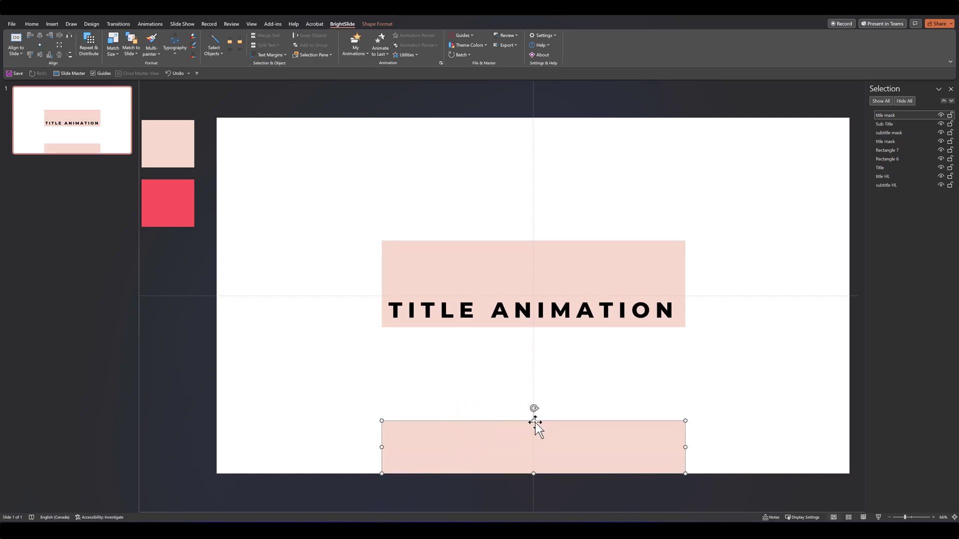
pyautogui.moveTo(533, 424); pyautogui.dragTo(490, 296)
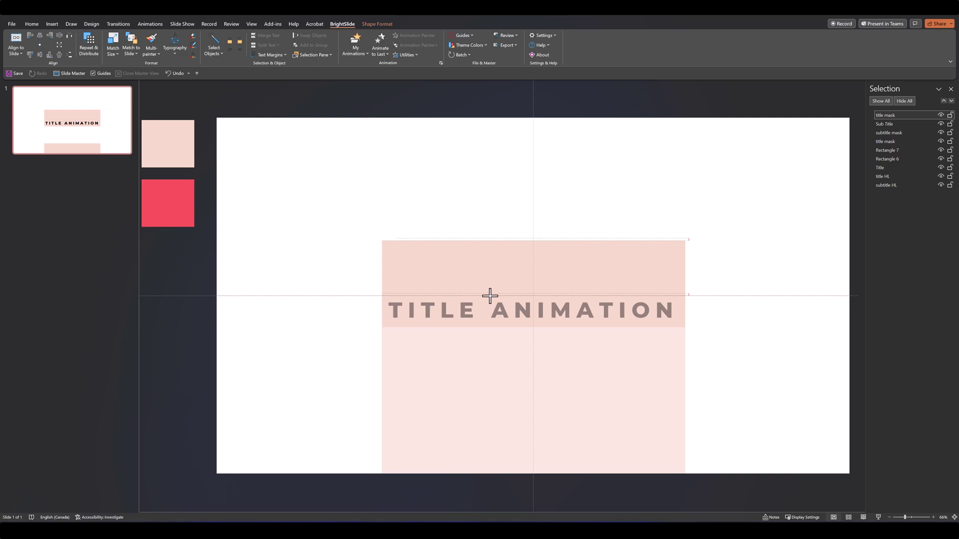
pyautogui.moveTo(490, 296); pyautogui.dragTo(490, 295)
pyautogui.rightClick(433, 377)
pyautogui.click(447, 232)
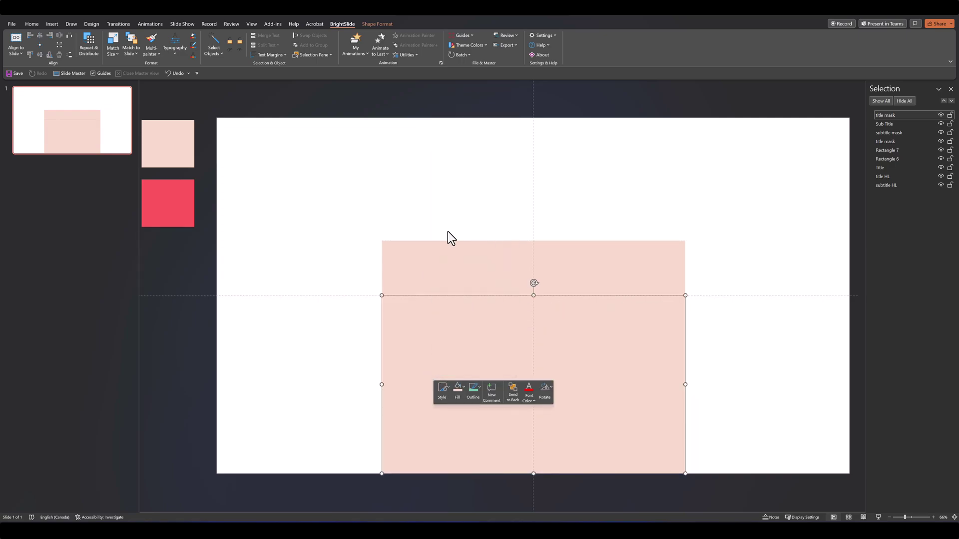
pyautogui.click(342, 320)
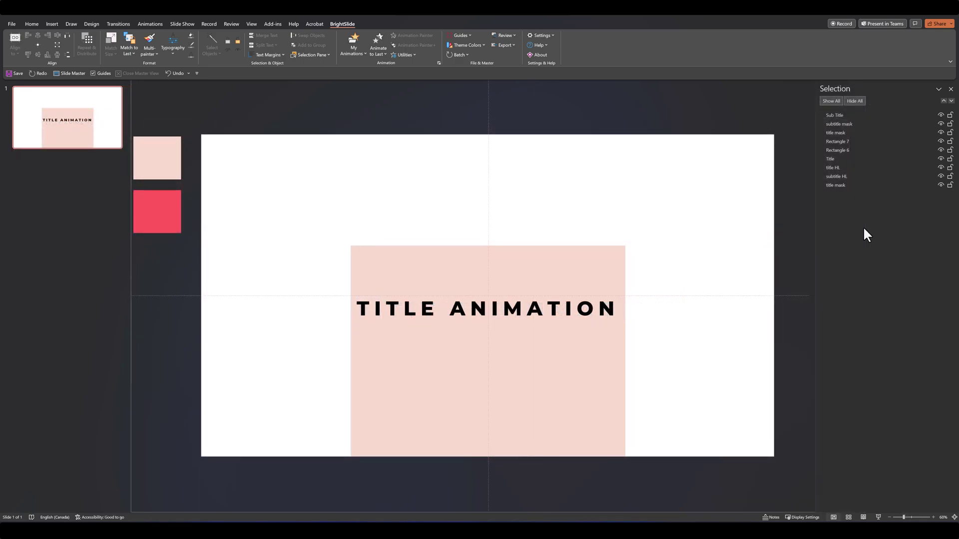
# Step: Give the Title shape a Fly In from Left animation with a 01.50 duration
pyautogui.click(151, 23)
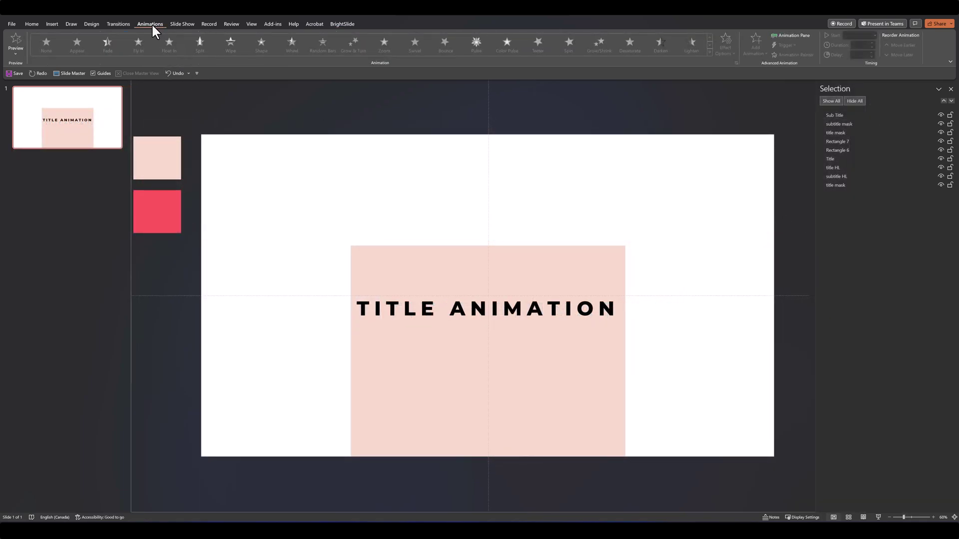
pyautogui.click(795, 35)
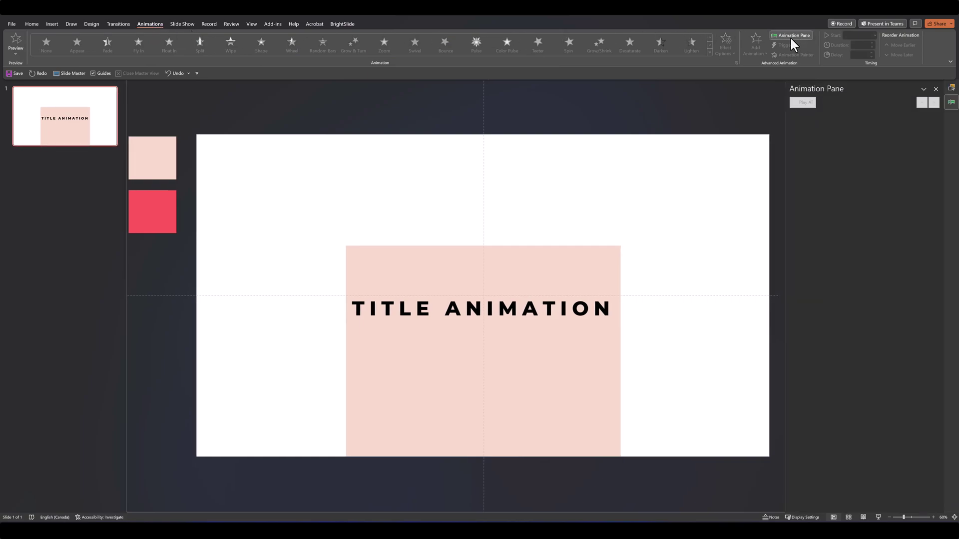
pyautogui.click(951, 88)
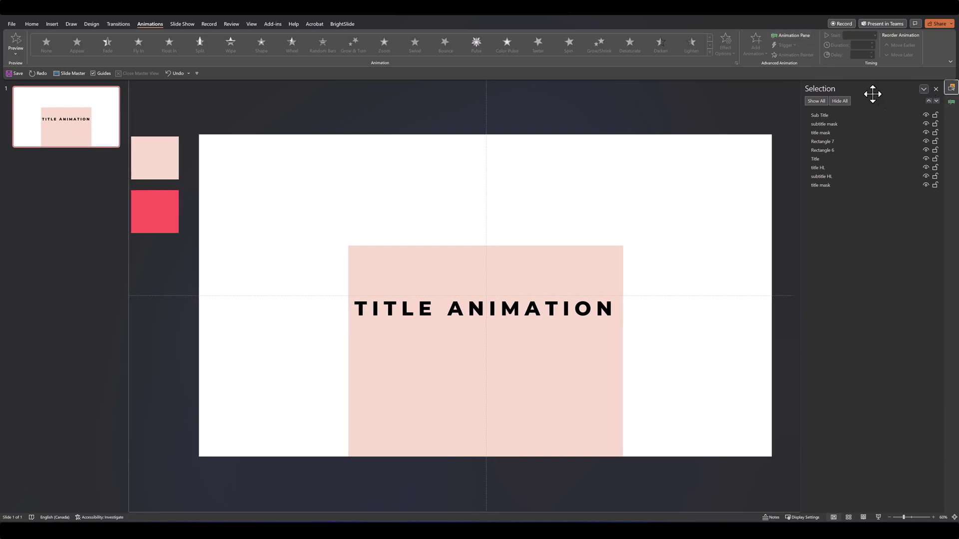
pyautogui.click(819, 159)
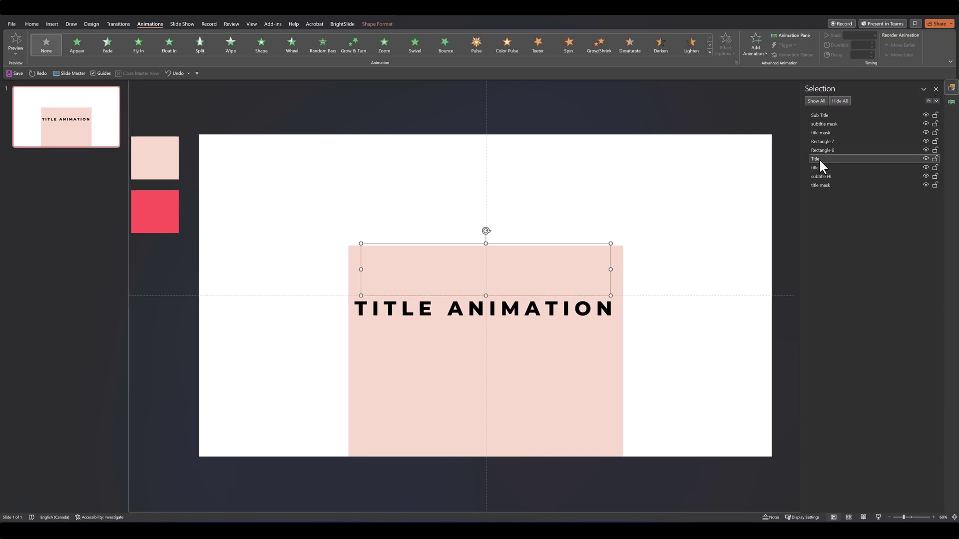
pyautogui.click(138, 45)
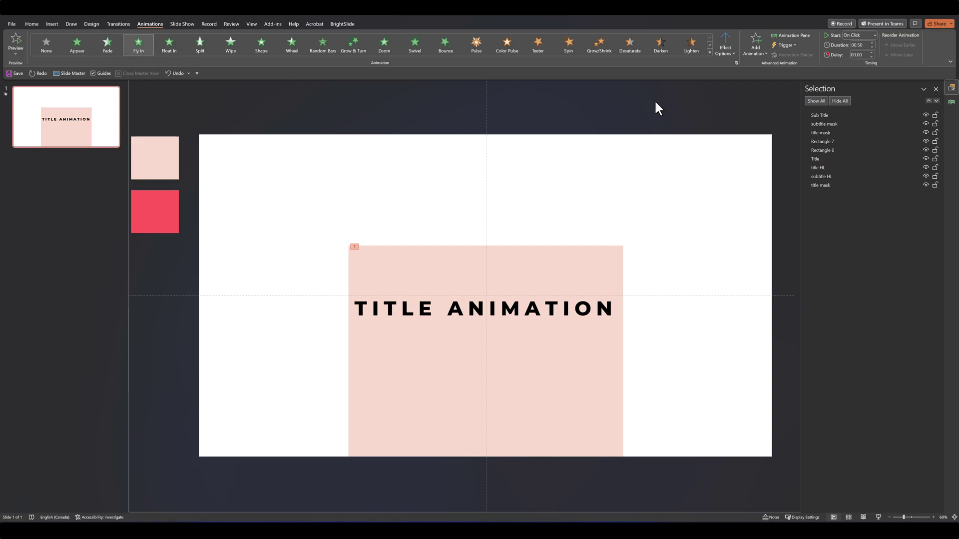
pyautogui.click(724, 52)
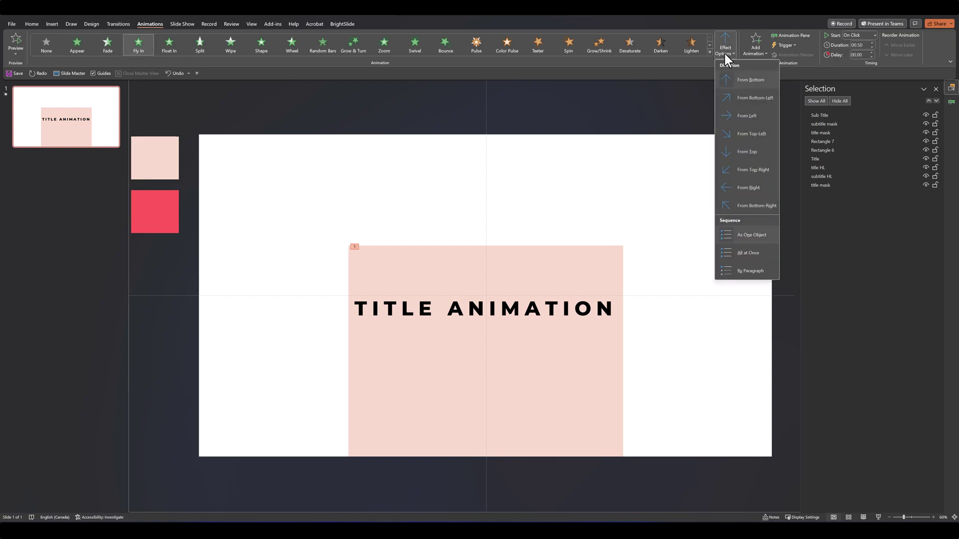
pyautogui.click(730, 115)
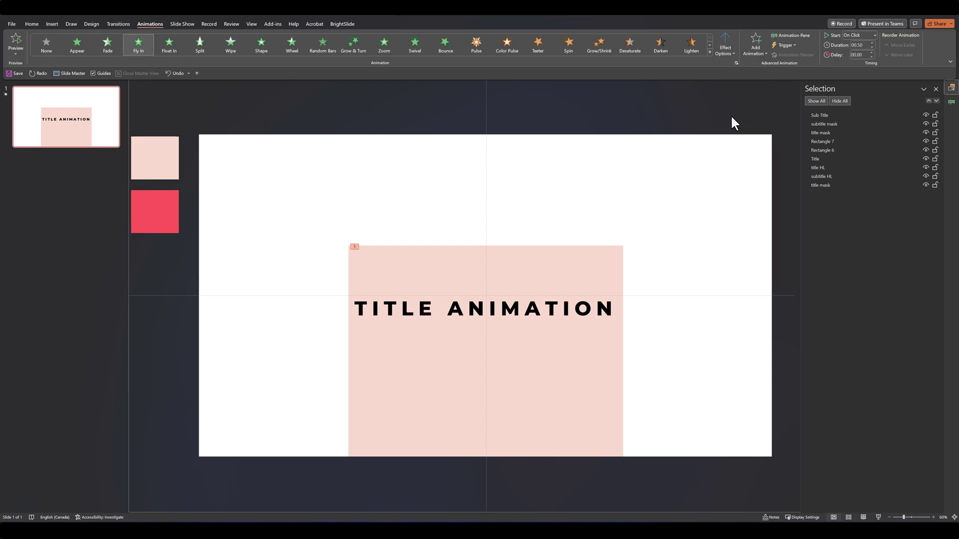
pyautogui.click(871, 43)
# Step: Set the title's Fly In animation to start With Previous
pyautogui.click(952, 102)
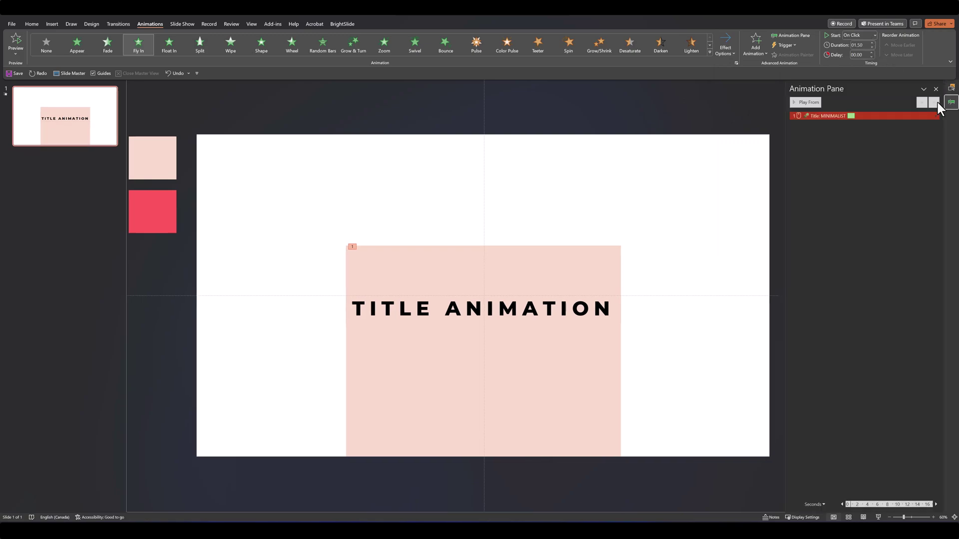
pyautogui.rightClick(817, 121)
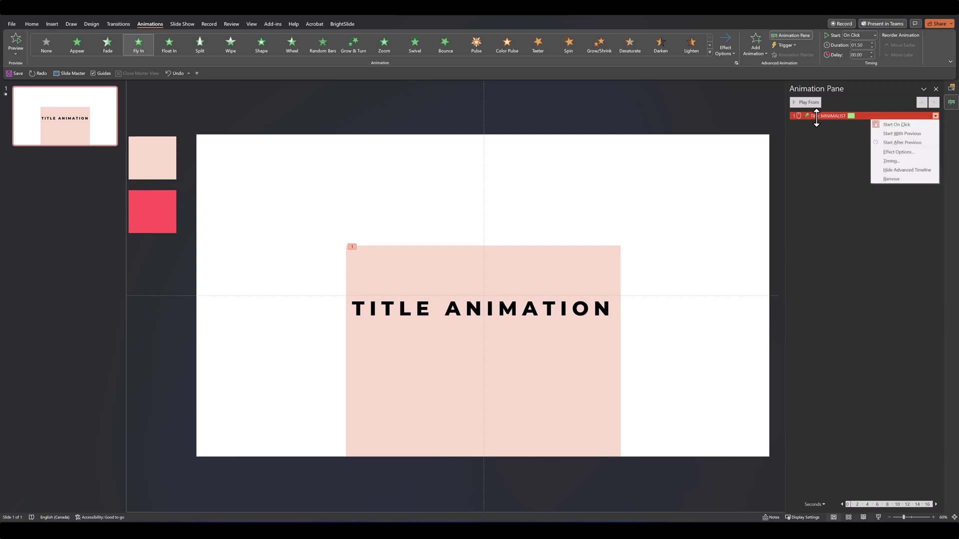
pyautogui.click(894, 135)
# Step: Give the title fly-in a 1.5-second smooth end and preview all the slide's animations
pyautogui.rightClick(830, 120)
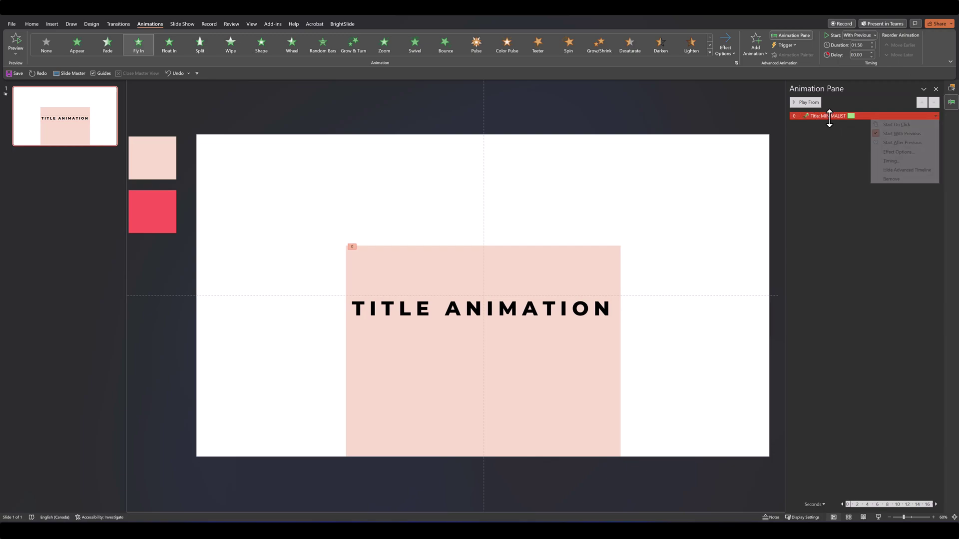
pyautogui.click(894, 152)
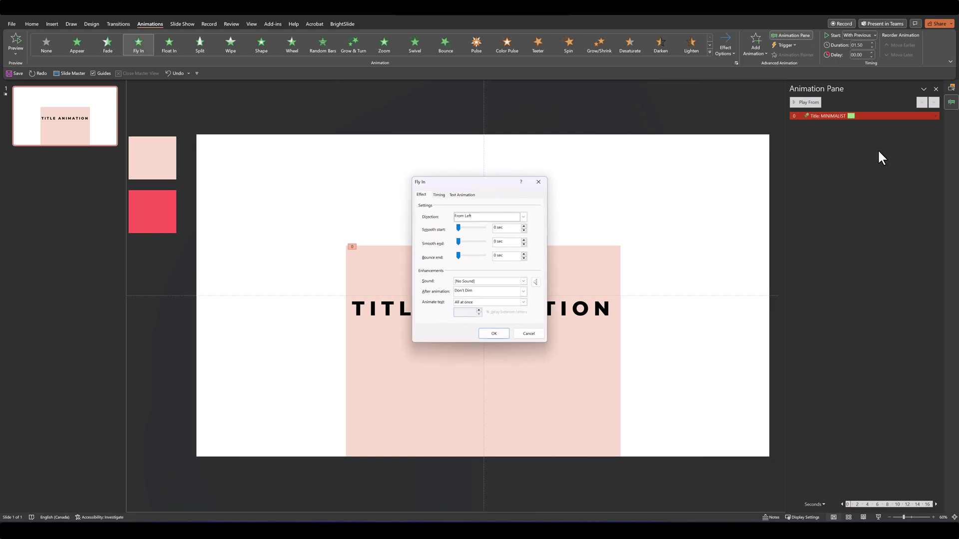
pyautogui.moveTo(459, 241); pyautogui.dragTo(492, 243)
pyautogui.click(494, 334)
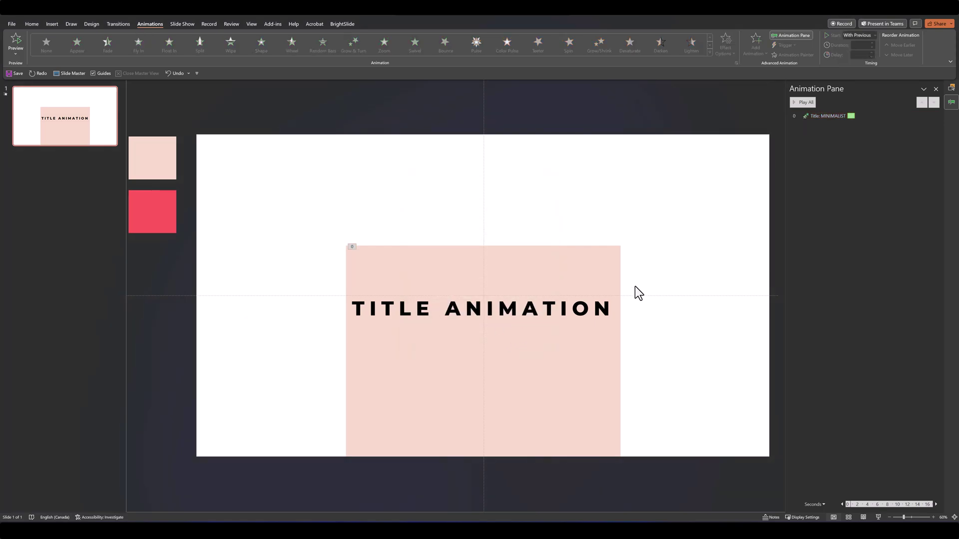
pyautogui.click(799, 102)
# Step: Make the TITLE ANIMATION text Fly In from the right, starting With Previous, lasting 1 second
pyautogui.click(418, 307)
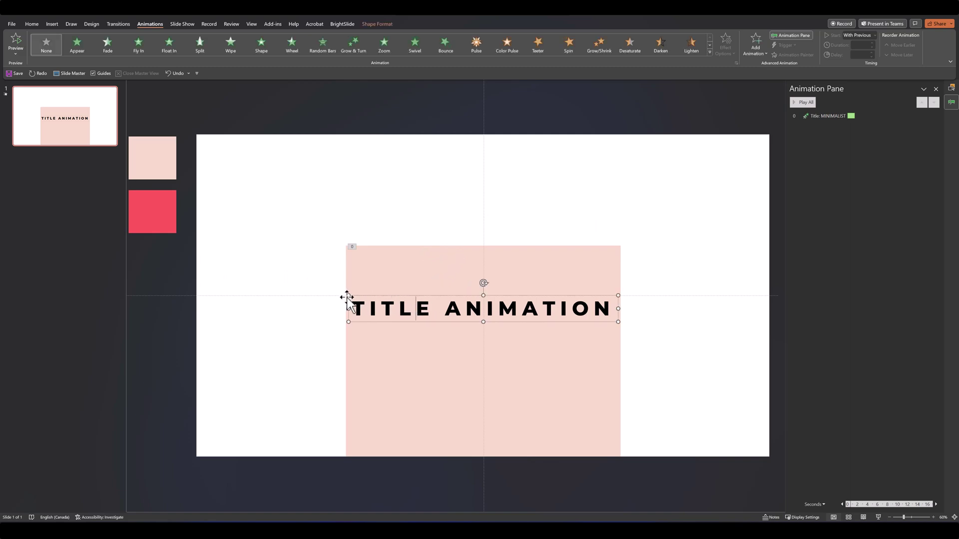
pyautogui.click(138, 48)
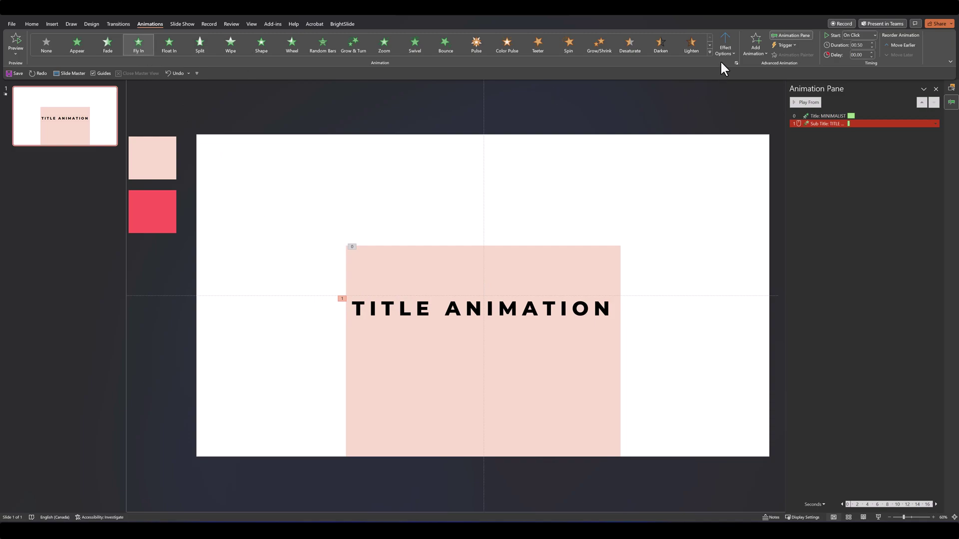
pyautogui.click(727, 50)
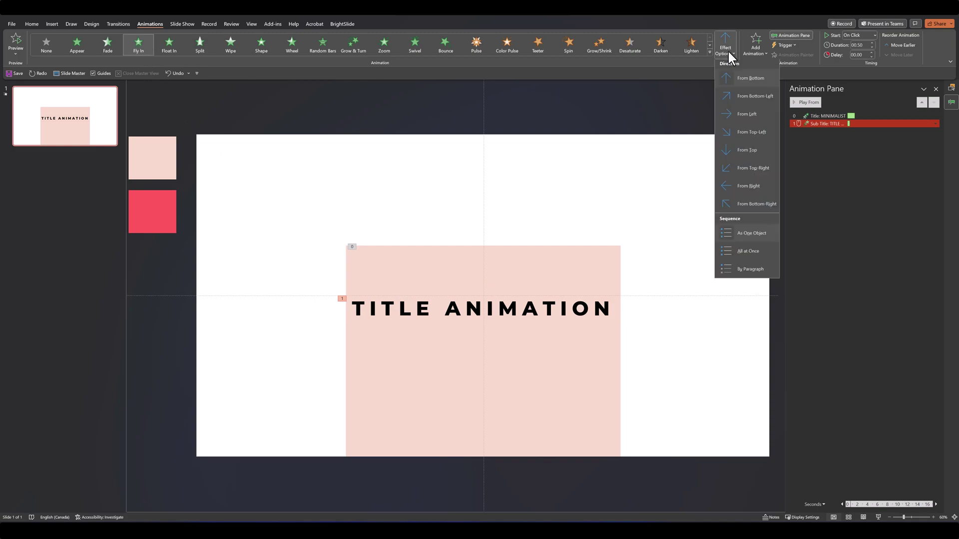
pyautogui.click(746, 189)
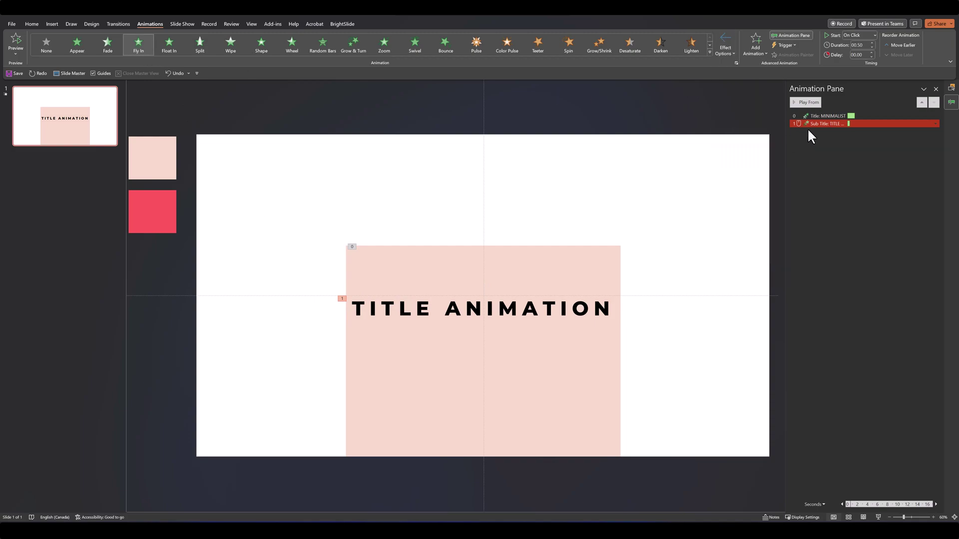
pyautogui.click(936, 124)
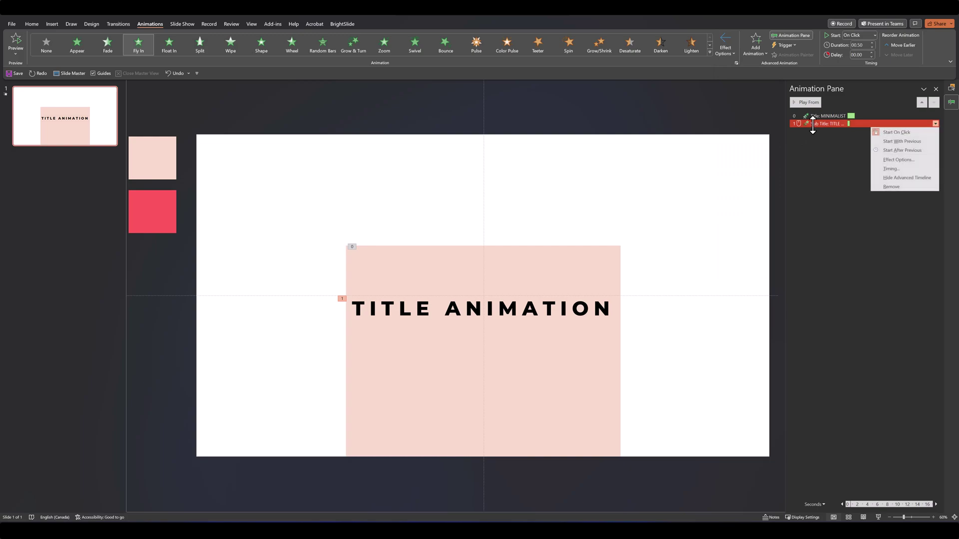
pyautogui.click(894, 142)
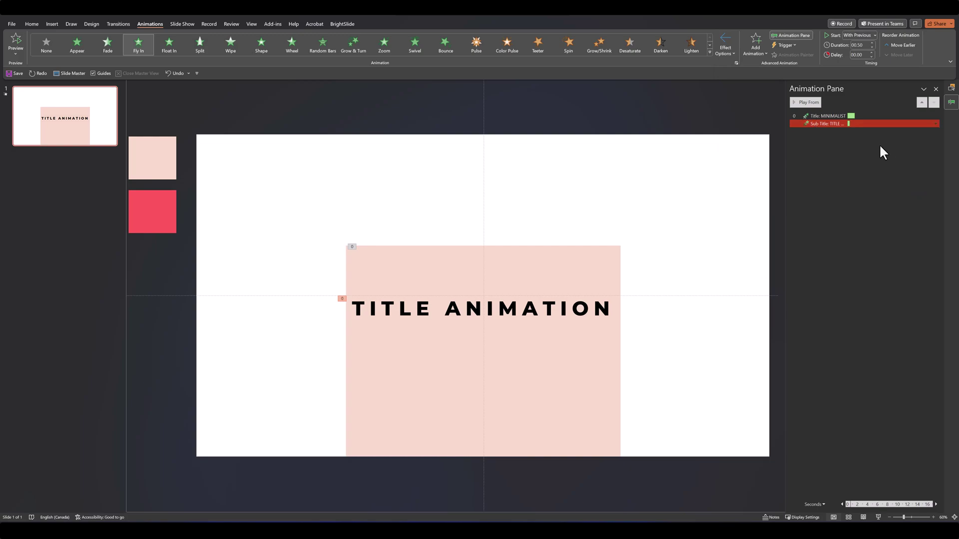
pyautogui.click(873, 43)
# Step: Give the TITLE ANIMATION fly-in a 1-second smooth end and preview all animations
pyautogui.click(935, 124)
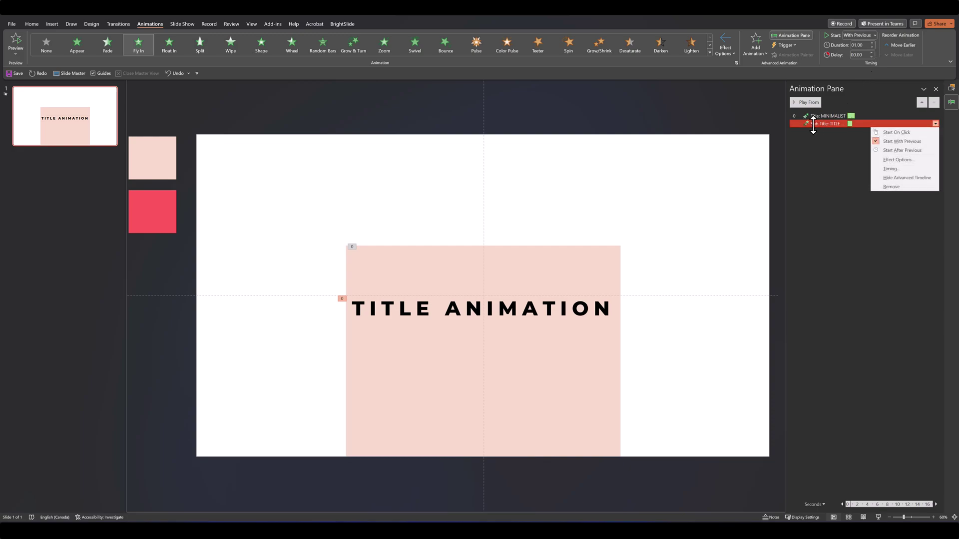
pyautogui.click(896, 162)
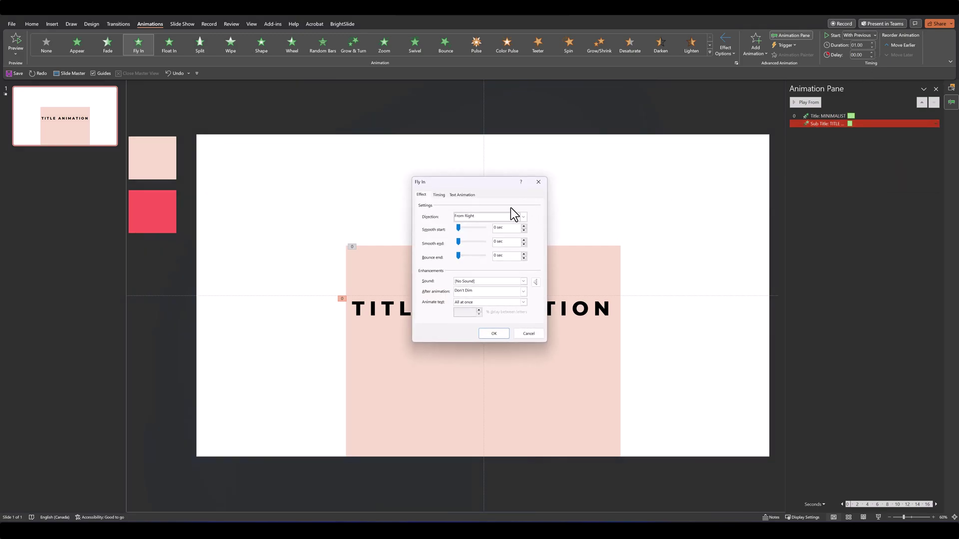
pyautogui.click(460, 241)
pyautogui.moveTo(460, 241); pyautogui.dragTo(493, 242)
pyautogui.click(491, 334)
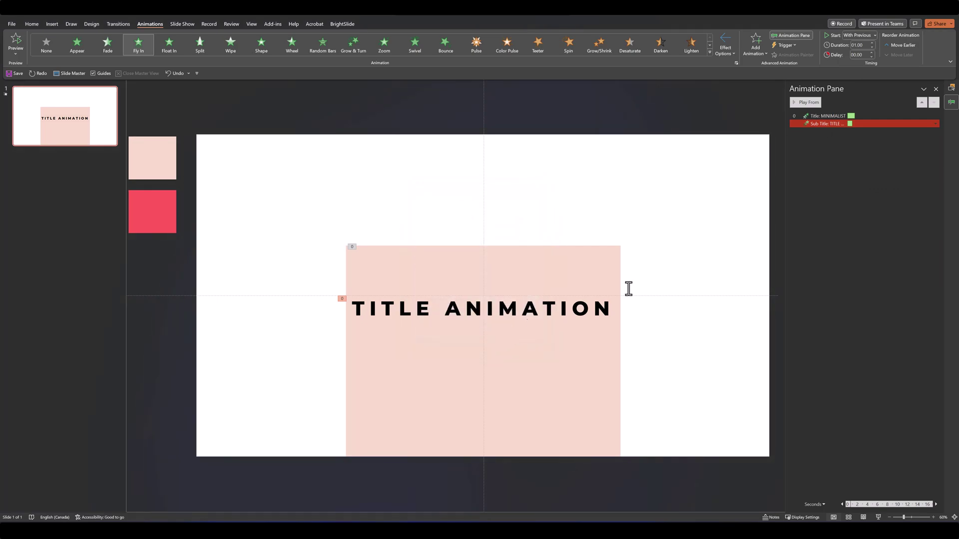
pyautogui.click(803, 102)
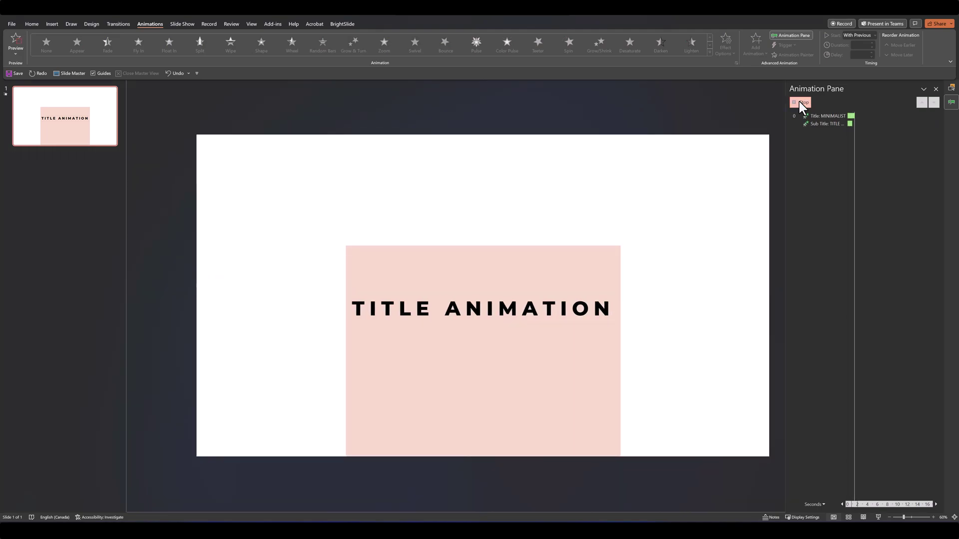
# Step: Give the title HL shape a Fly In entrance lasting 1 second
pyautogui.click(952, 88)
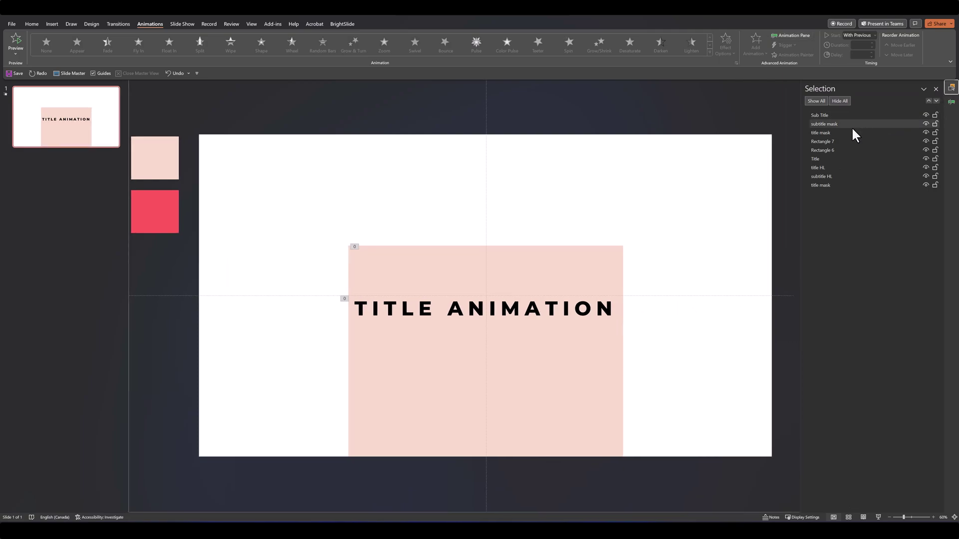
pyautogui.click(829, 168)
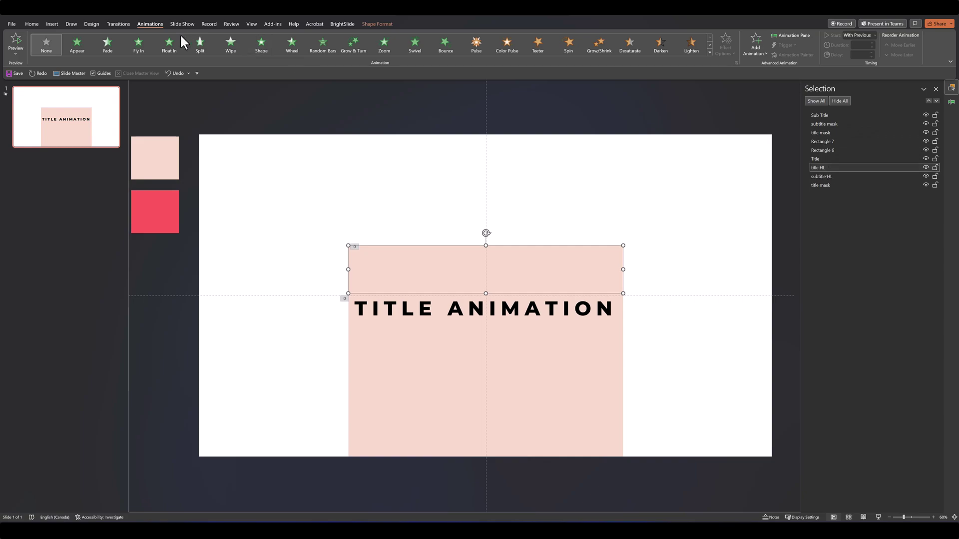
pyautogui.click(139, 45)
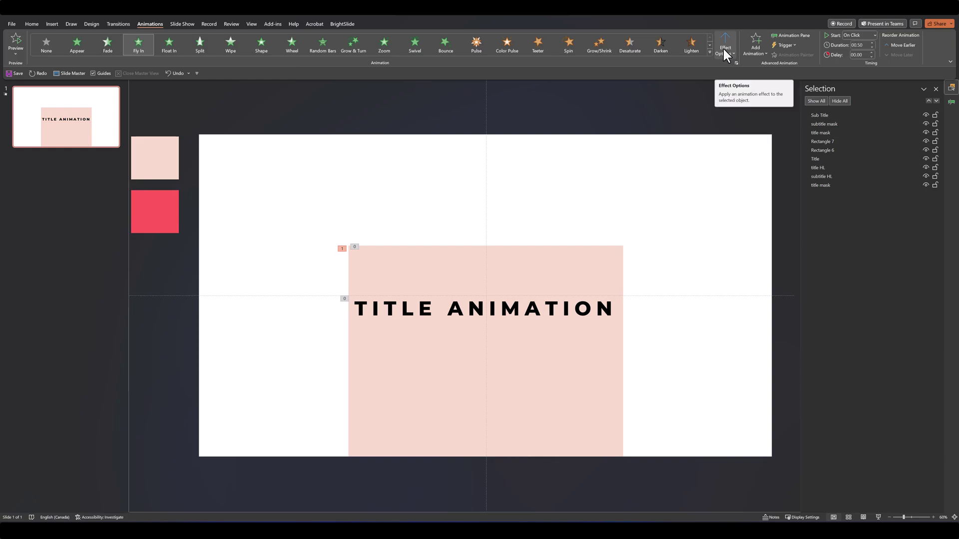
pyautogui.click(872, 42)
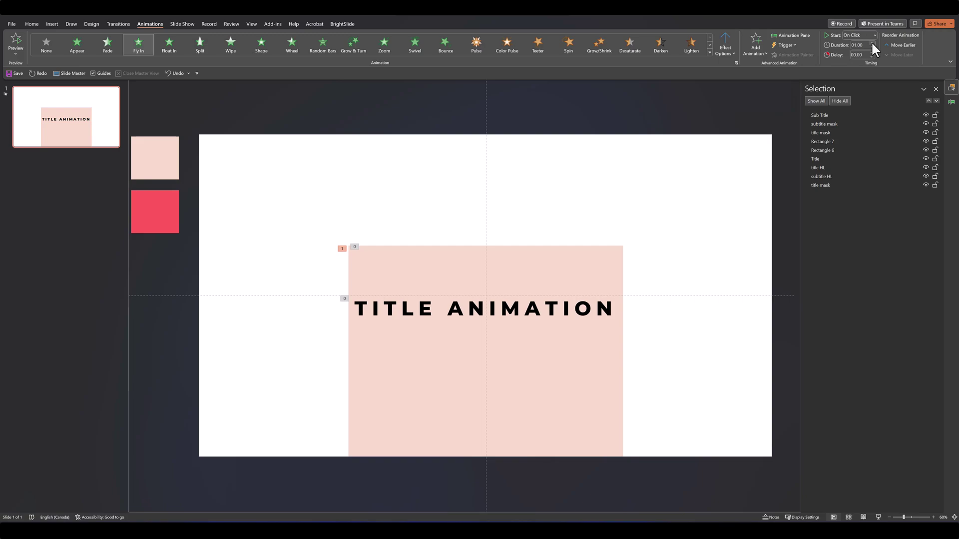
# Step: Set the title HL fly-in to start With Previous with a 1-second smooth end
pyautogui.click(952, 102)
pyautogui.click(820, 131)
pyautogui.rightClick(822, 132)
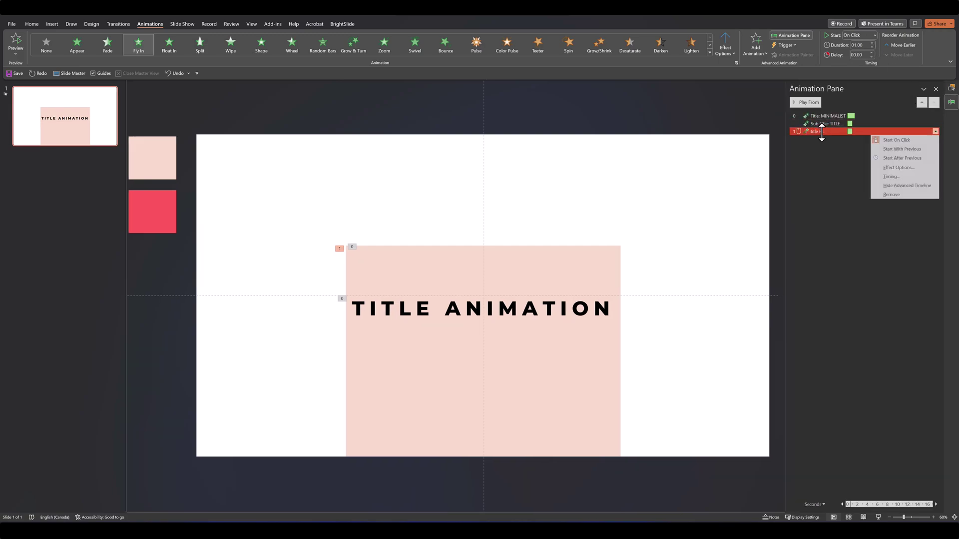
pyautogui.click(896, 150)
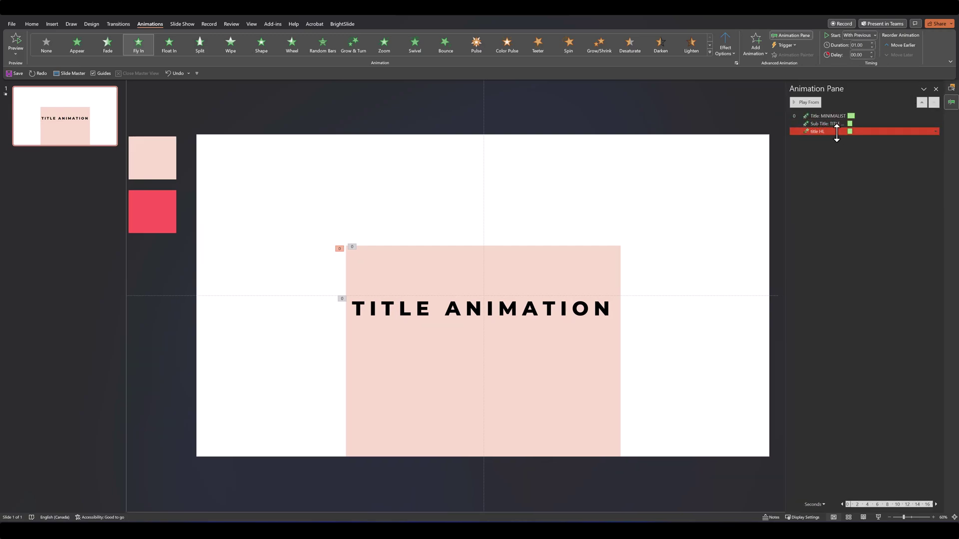
pyautogui.click(935, 131)
pyautogui.click(885, 167)
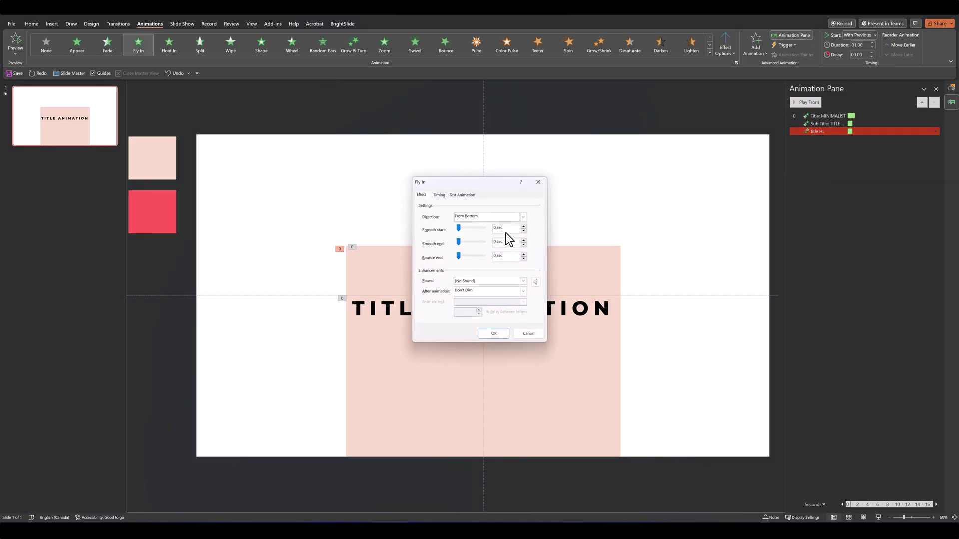
pyautogui.moveTo(478, 242); pyautogui.dragTo(499, 244)
pyautogui.click(493, 334)
pyautogui.click(831, 190)
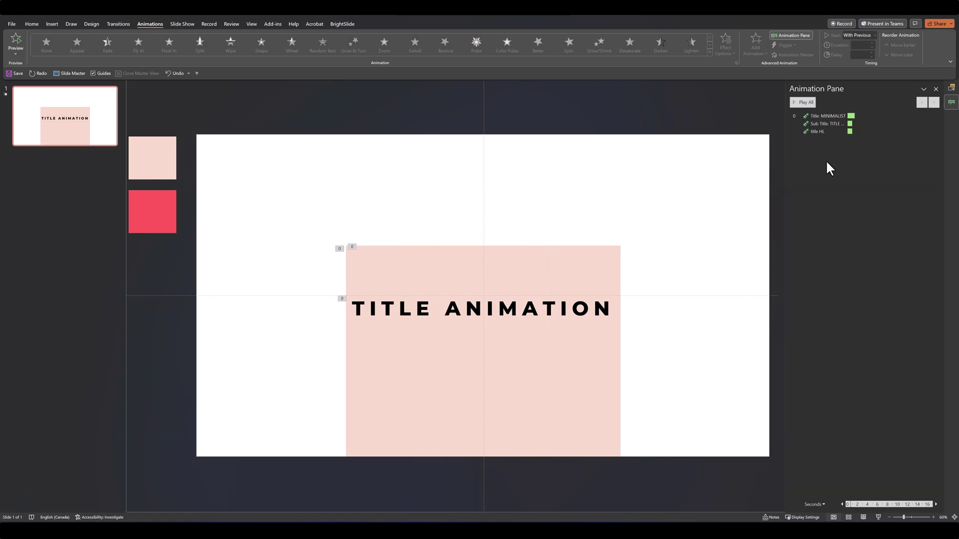
# Step: Give the title mask a Fly Out exit to the right
pyautogui.click(952, 88)
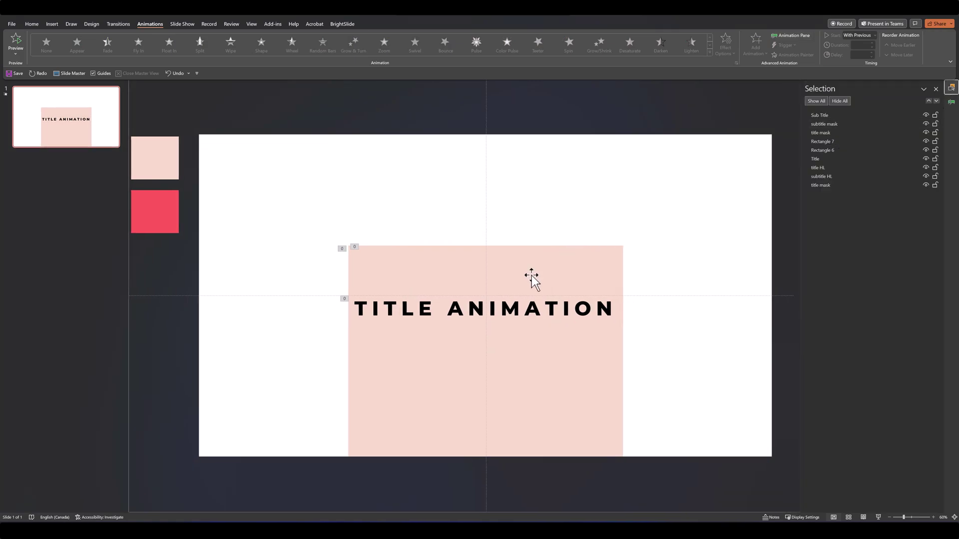
pyautogui.click(532, 274)
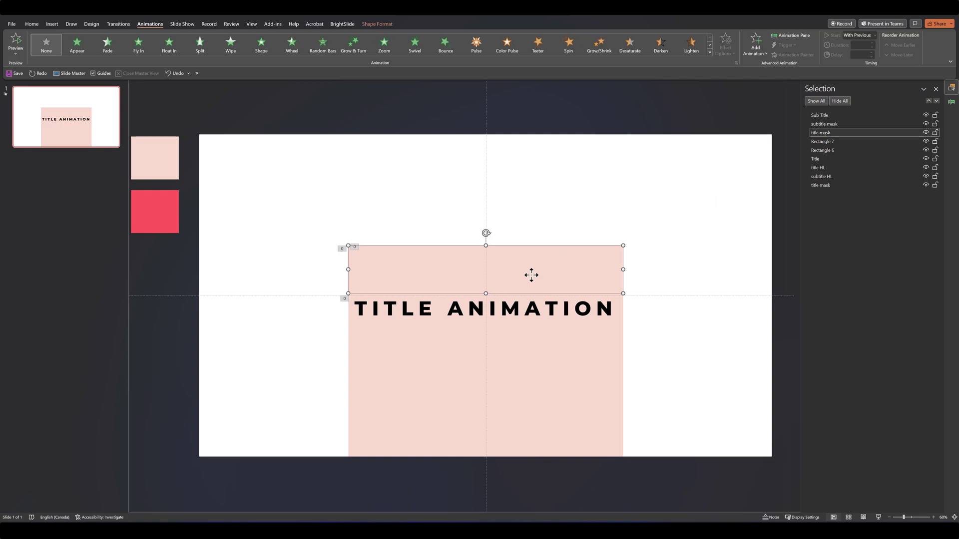
pyautogui.click(710, 52)
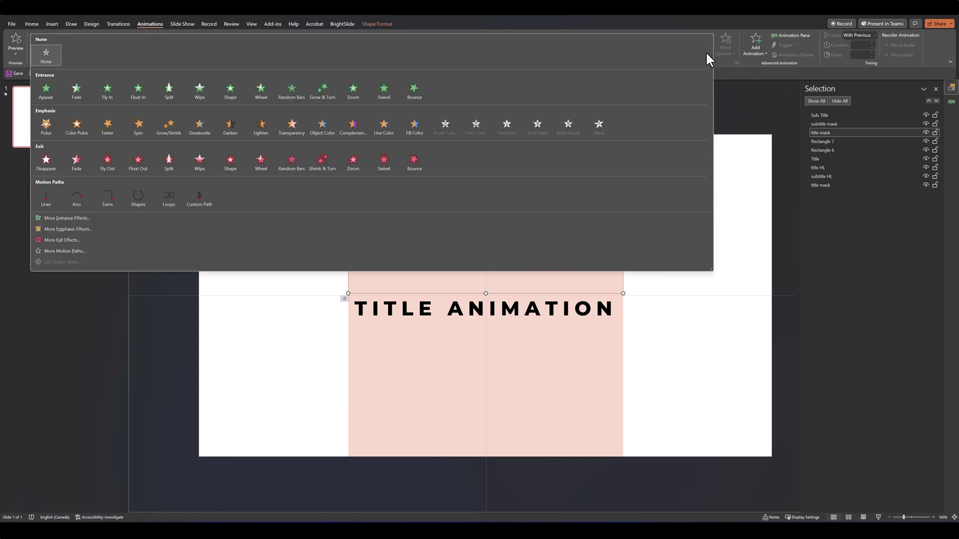
pyautogui.click(105, 165)
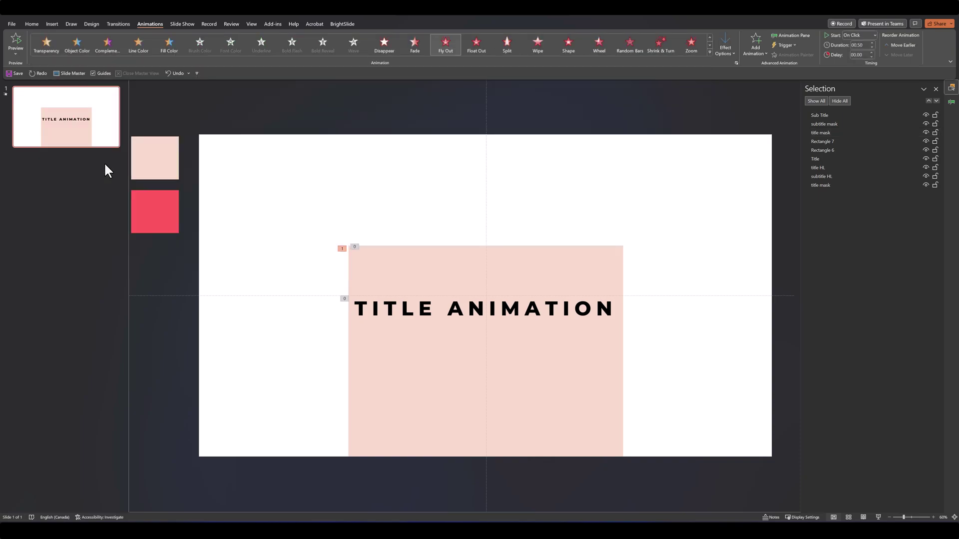
pyautogui.click(725, 53)
pyautogui.click(733, 190)
# Step: Make the title mask fly-out start With Previous with a smooth start, then preview twice
pyautogui.click(951, 102)
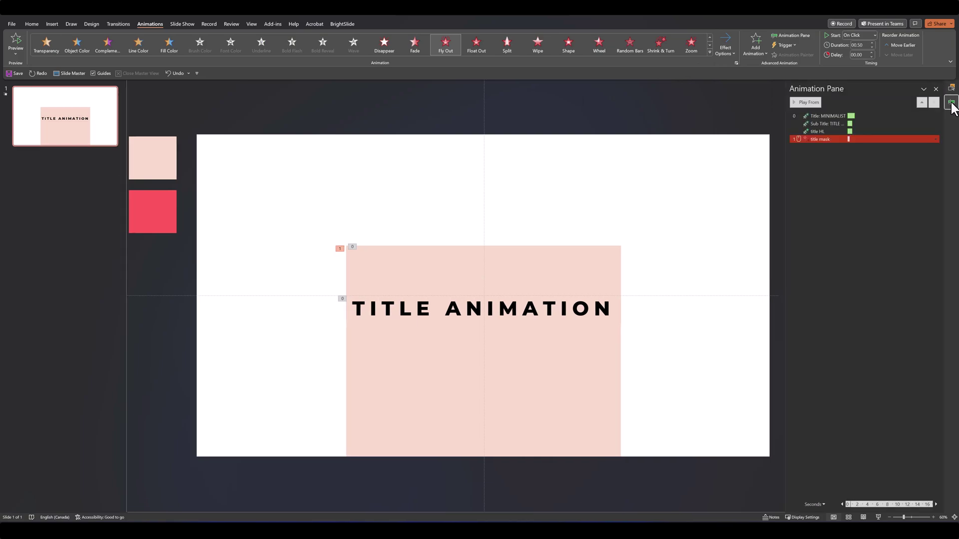
pyautogui.rightClick(824, 140)
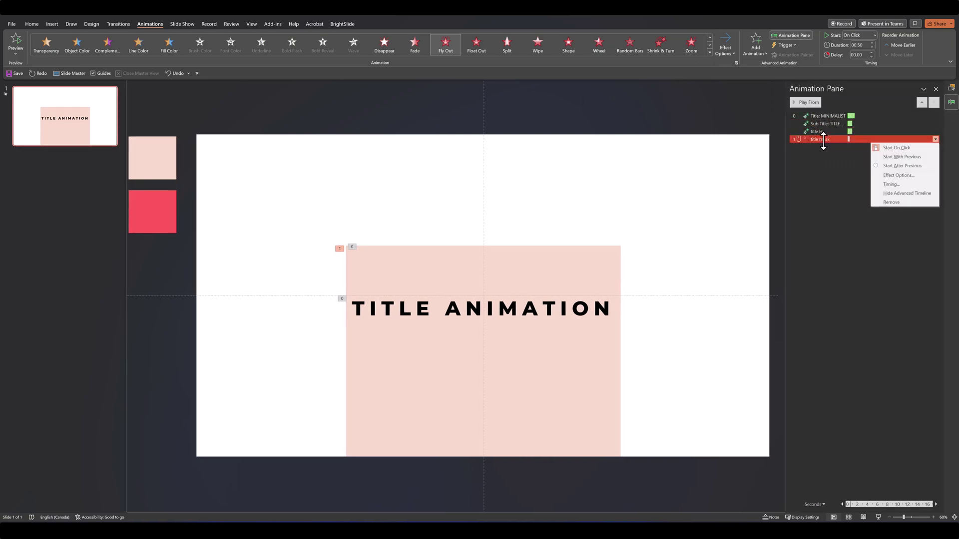
pyautogui.click(888, 156)
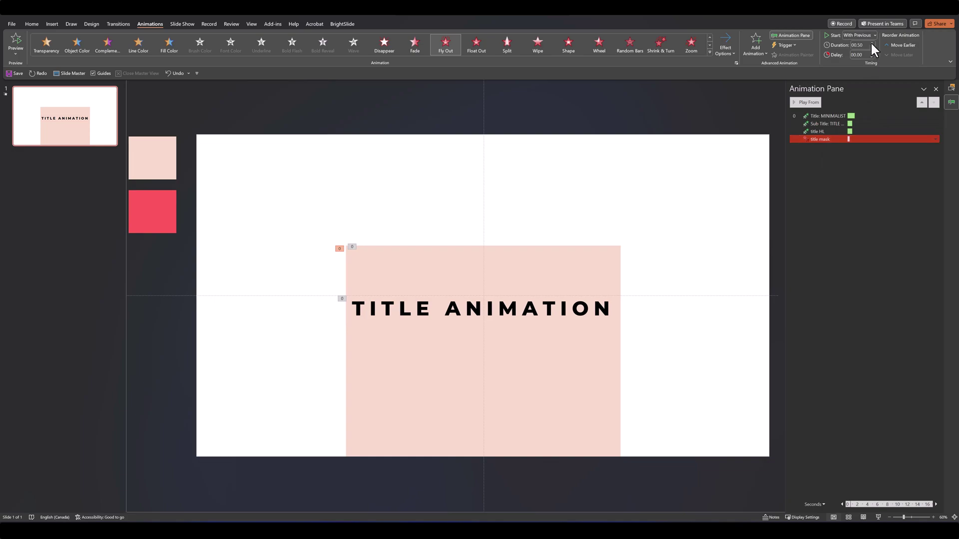
pyautogui.rightClick(812, 141)
pyautogui.click(880, 175)
pyautogui.moveTo(458, 239); pyautogui.dragTo(481, 234)
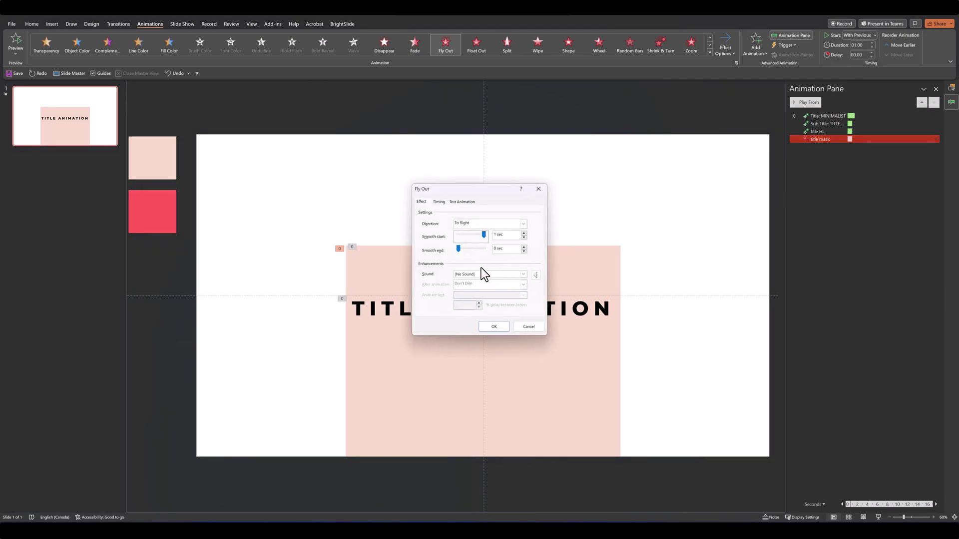
pyautogui.press('Return')
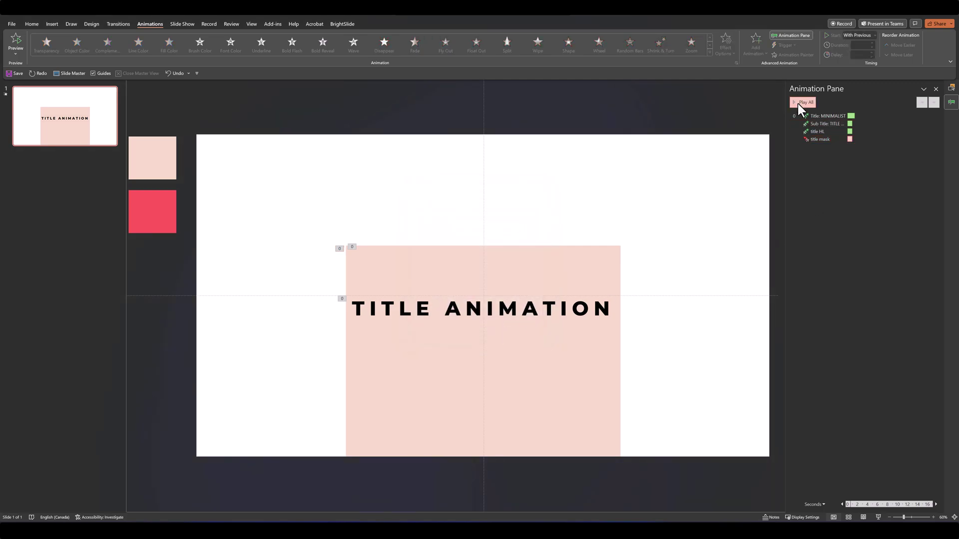
pyautogui.click(798, 103)
pyautogui.click(799, 103)
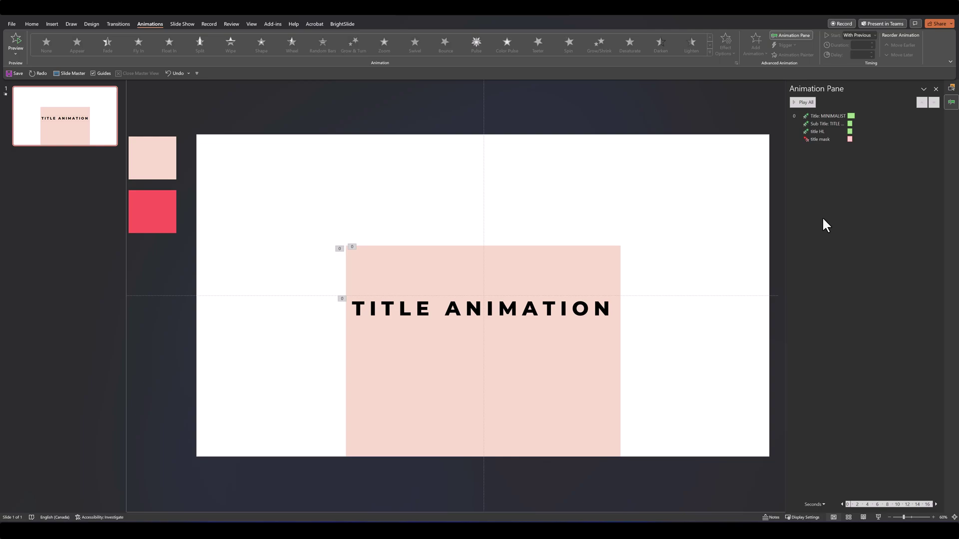
# Step: Make subtitle HL Fly In from the right with a 1-second duration
pyautogui.click(952, 88)
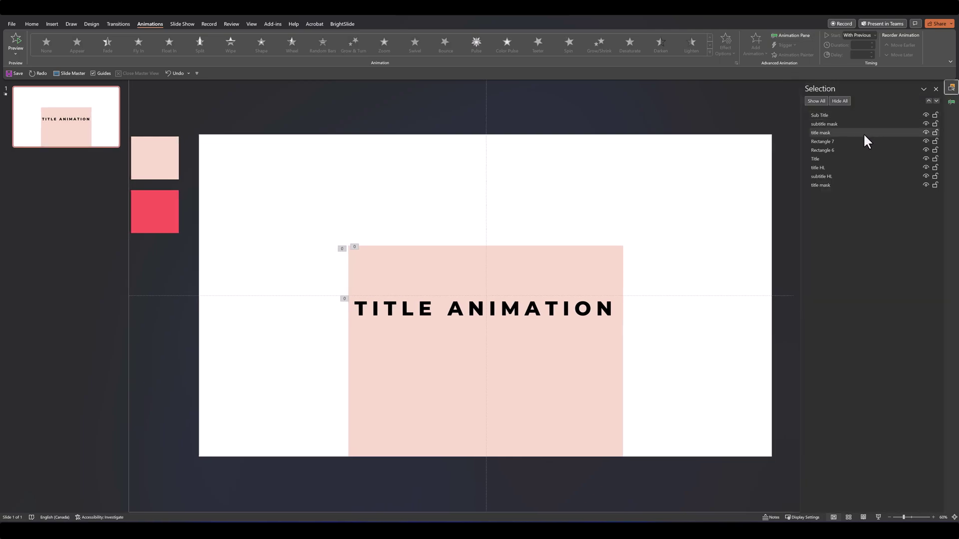
pyautogui.click(825, 177)
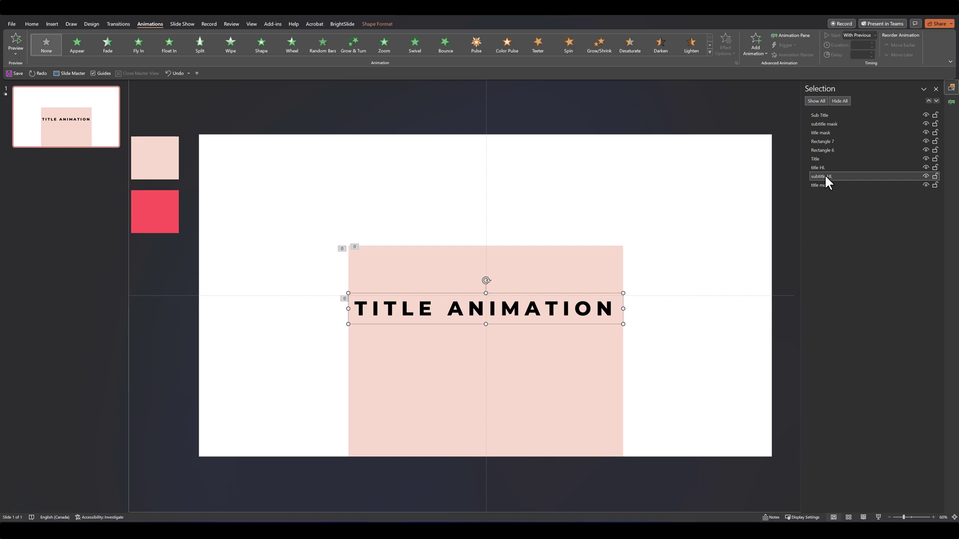
pyautogui.click(951, 101)
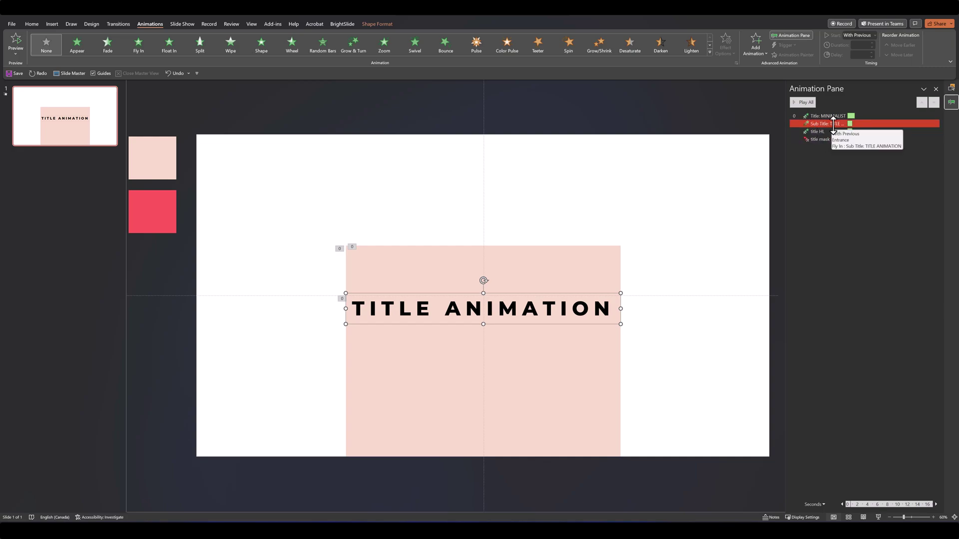
pyautogui.click(134, 47)
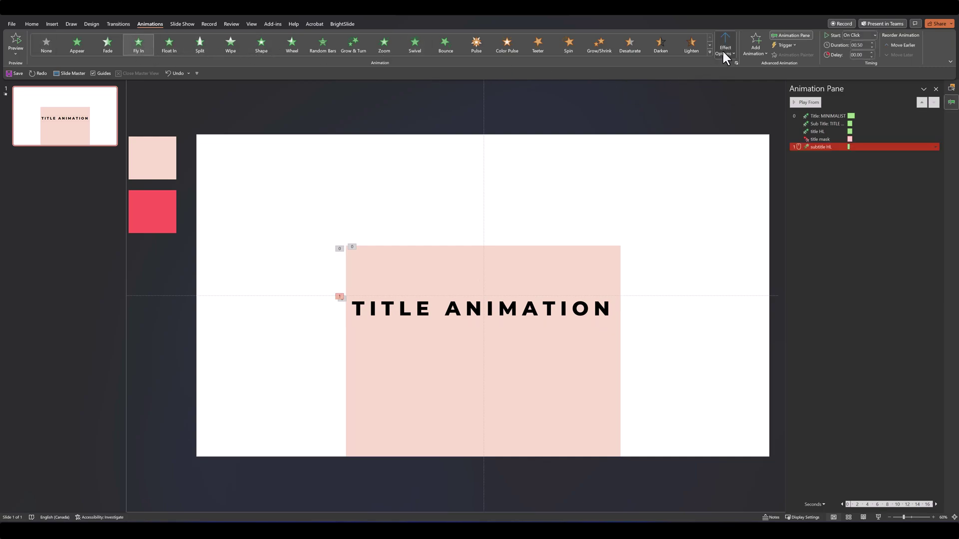
pyautogui.click(724, 52)
pyautogui.click(748, 188)
pyautogui.click(872, 42)
# Step: Set the subtitle HL fly-in to start With Previous and confirm its 1-second smooth end
pyautogui.rightClick(849, 149)
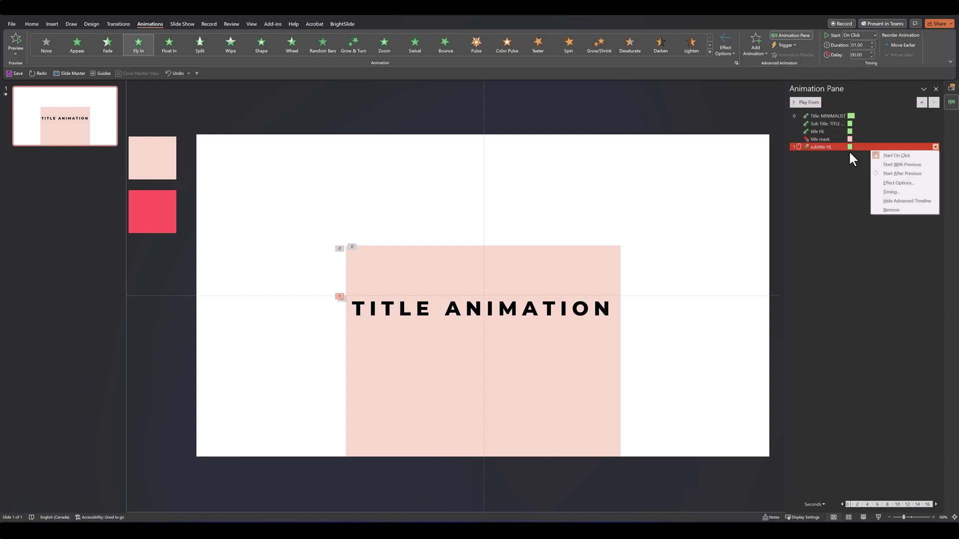
pyautogui.click(891, 165)
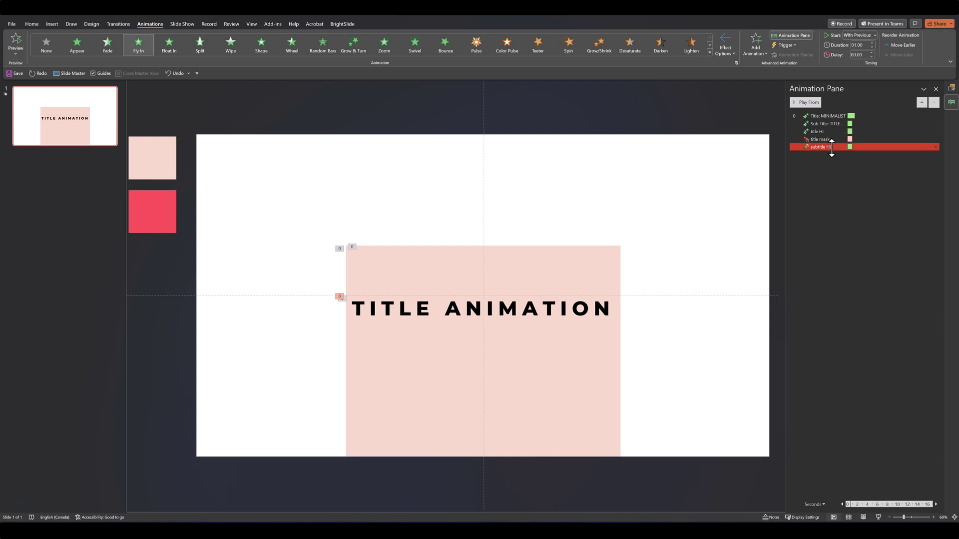
pyautogui.rightClick(832, 147)
pyautogui.click(889, 183)
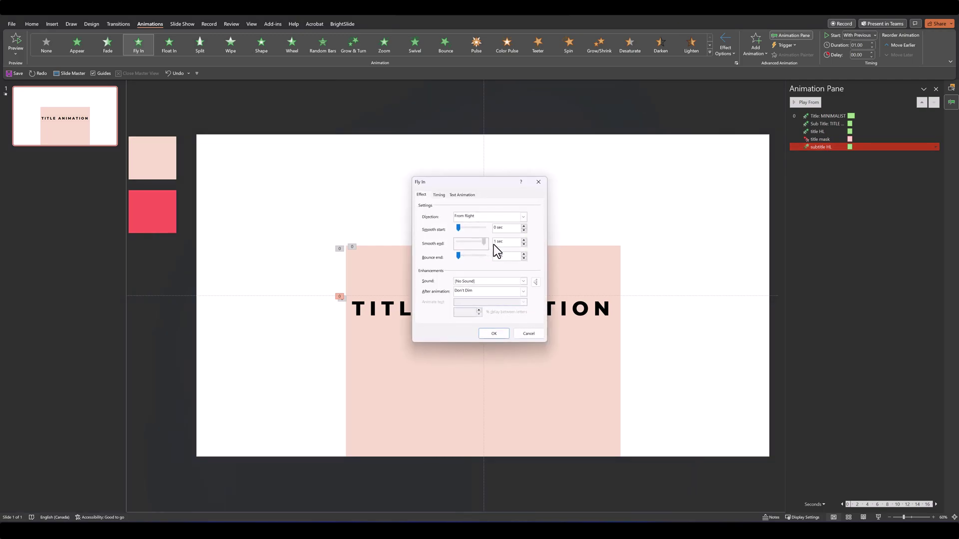
pyautogui.click(493, 334)
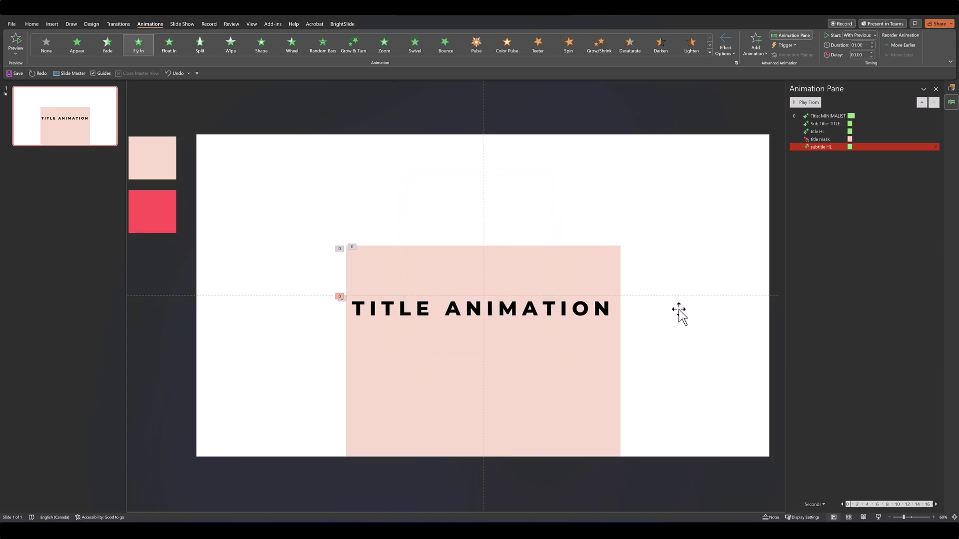
# Step: Deselect the animation list items and preview all the slide's animations
pyautogui.click(831, 225)
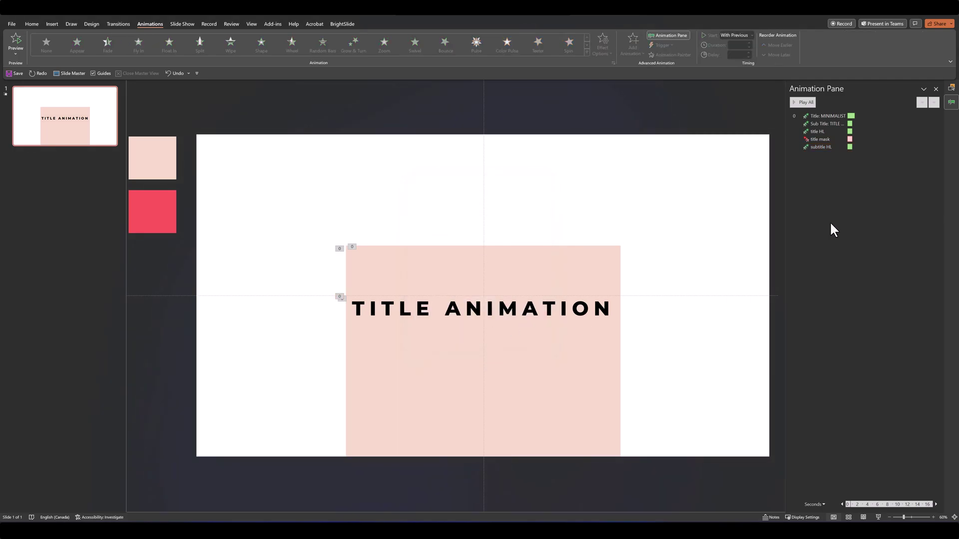
pyautogui.click(827, 116)
pyautogui.click(826, 147)
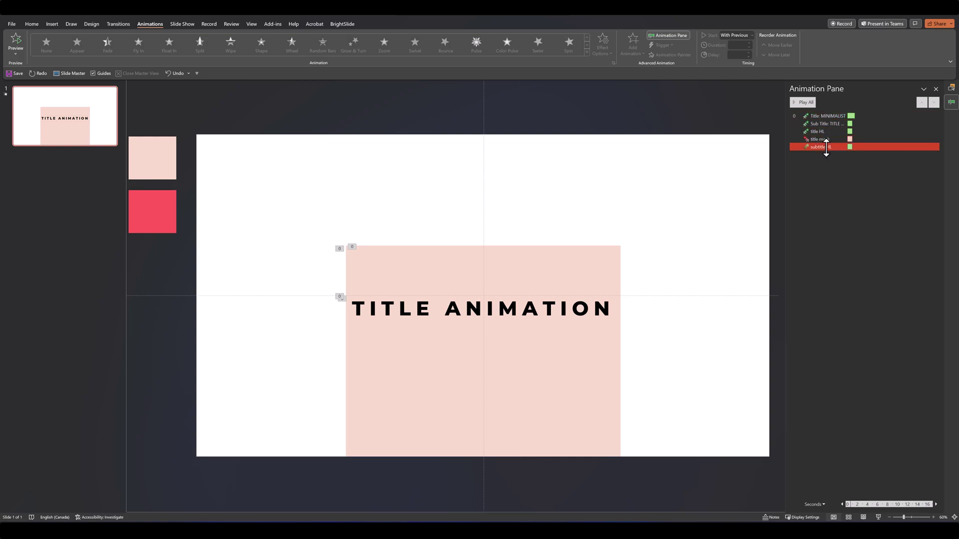
pyautogui.click(826, 167)
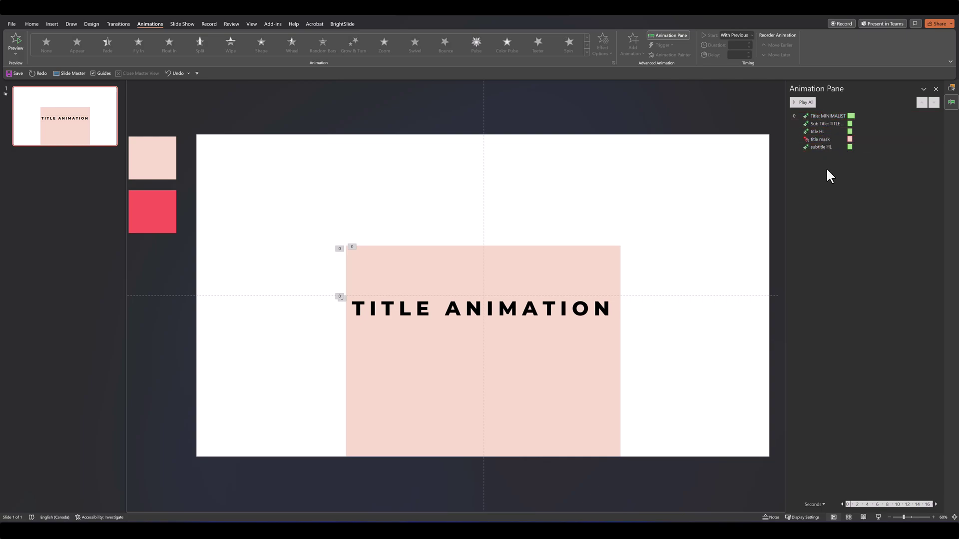
pyautogui.click(808, 103)
# Step: Paste a pale pink swatch copy, stretch it over the whole slide, and send it to back
pyautogui.click(172, 160)
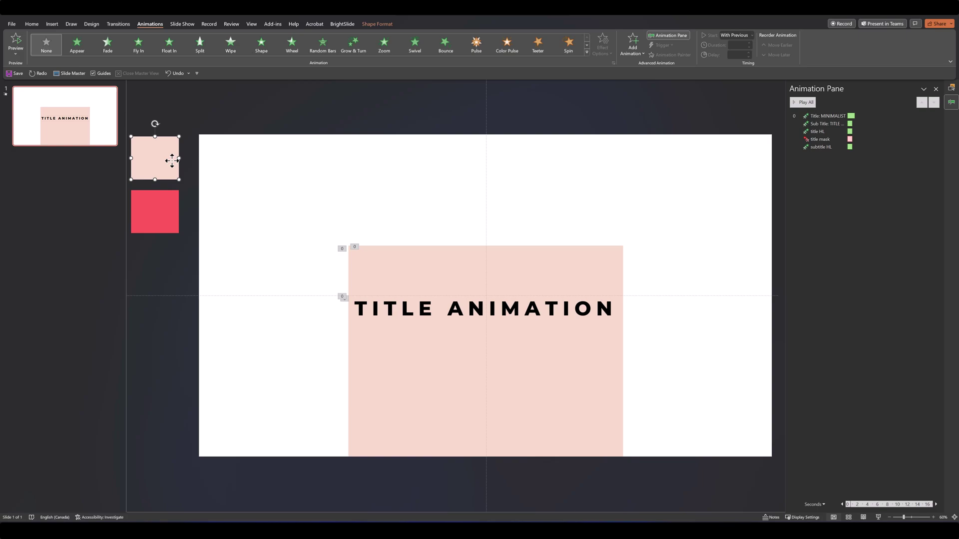
pyautogui.hotkey('ctrl', 'v')
pyautogui.moveTo(178, 165); pyautogui.dragTo(238, 456)
pyautogui.moveTo(266, 297); pyautogui.dragTo(769, 295)
pyautogui.rightClick(583, 160)
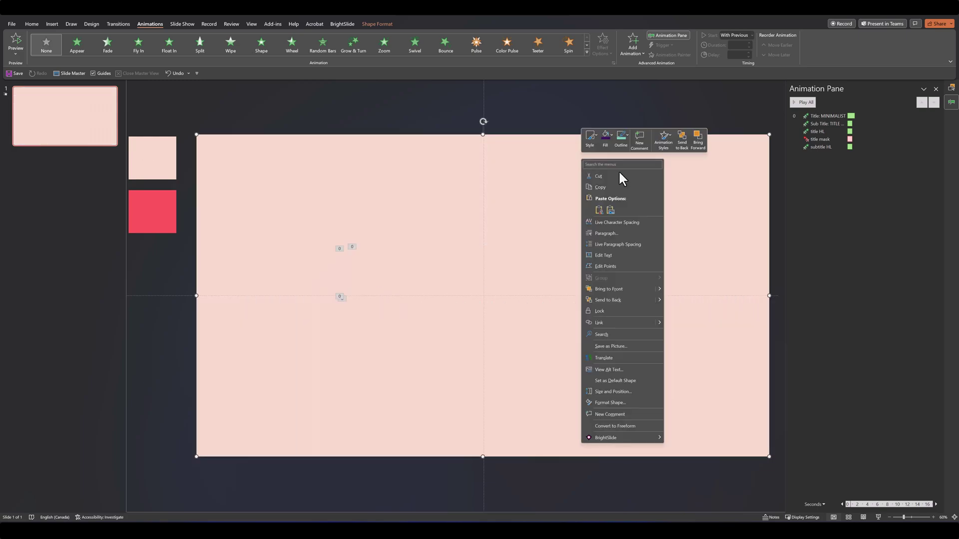
pyautogui.click(619, 299)
pyautogui.click(656, 111)
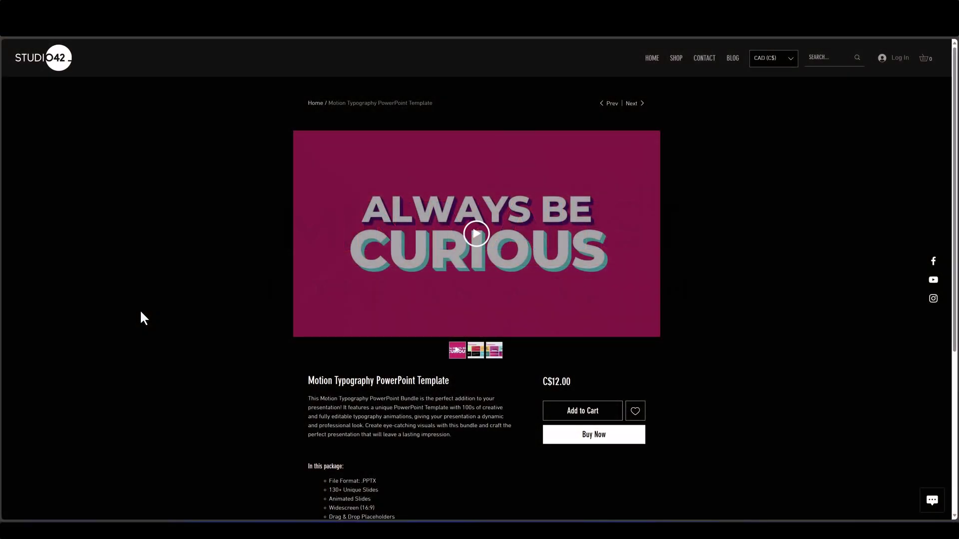
# Step: Play the Motion Typography PowerPoint Template's product preview video
pyautogui.click(476, 237)
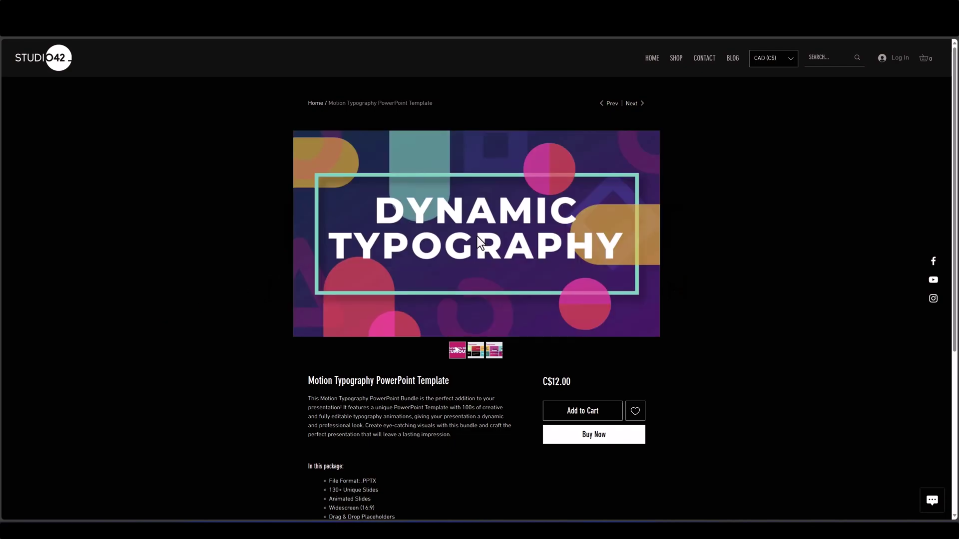